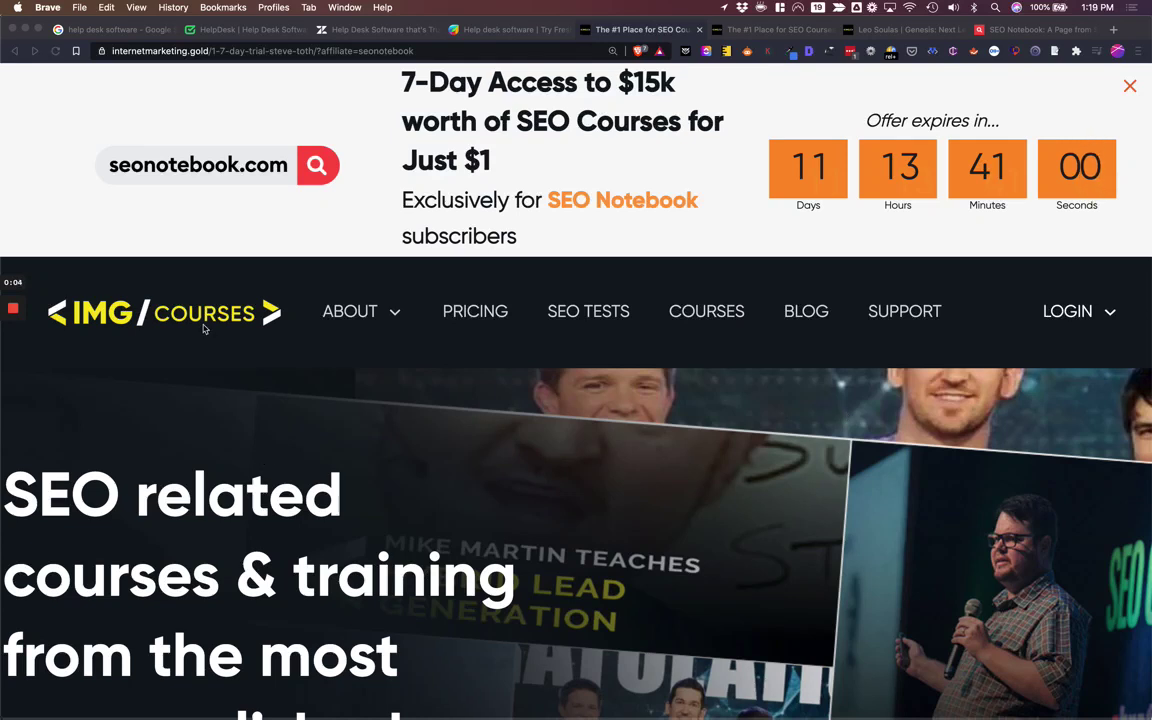
Look through the available courses, training and conferences on the SEO courses landing page
scroll(422, 396, down, 1)
scroll(422, 396, down, 10)
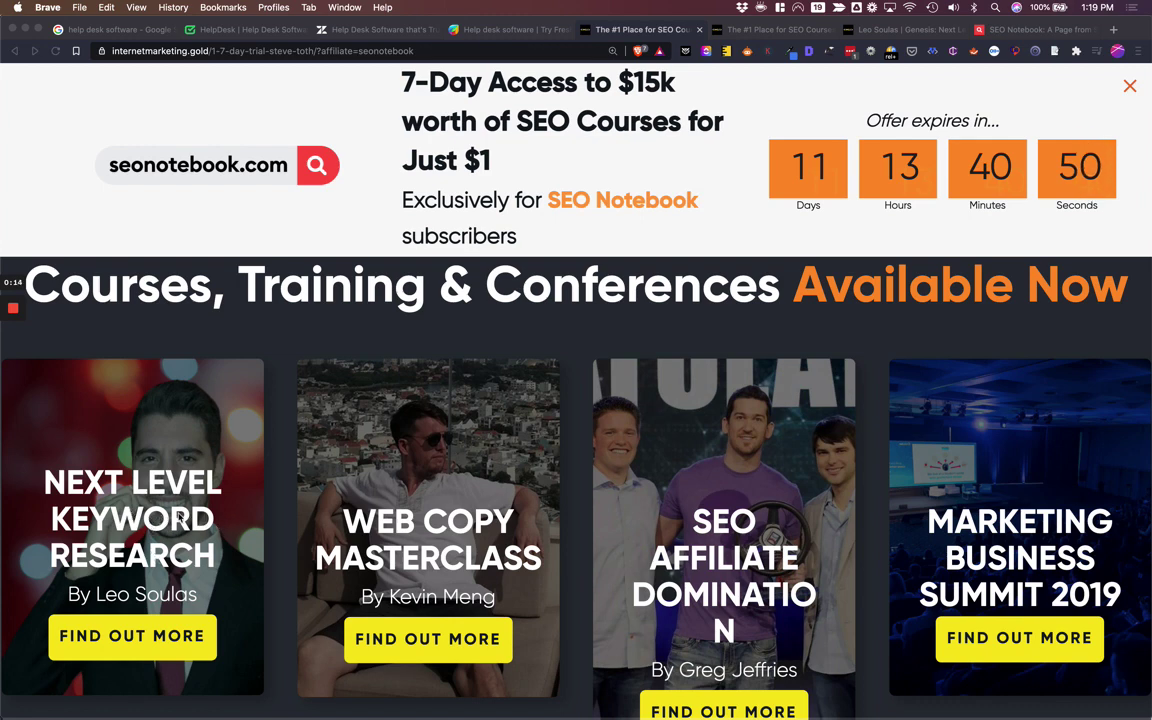
scroll(212, 510, down, 1)
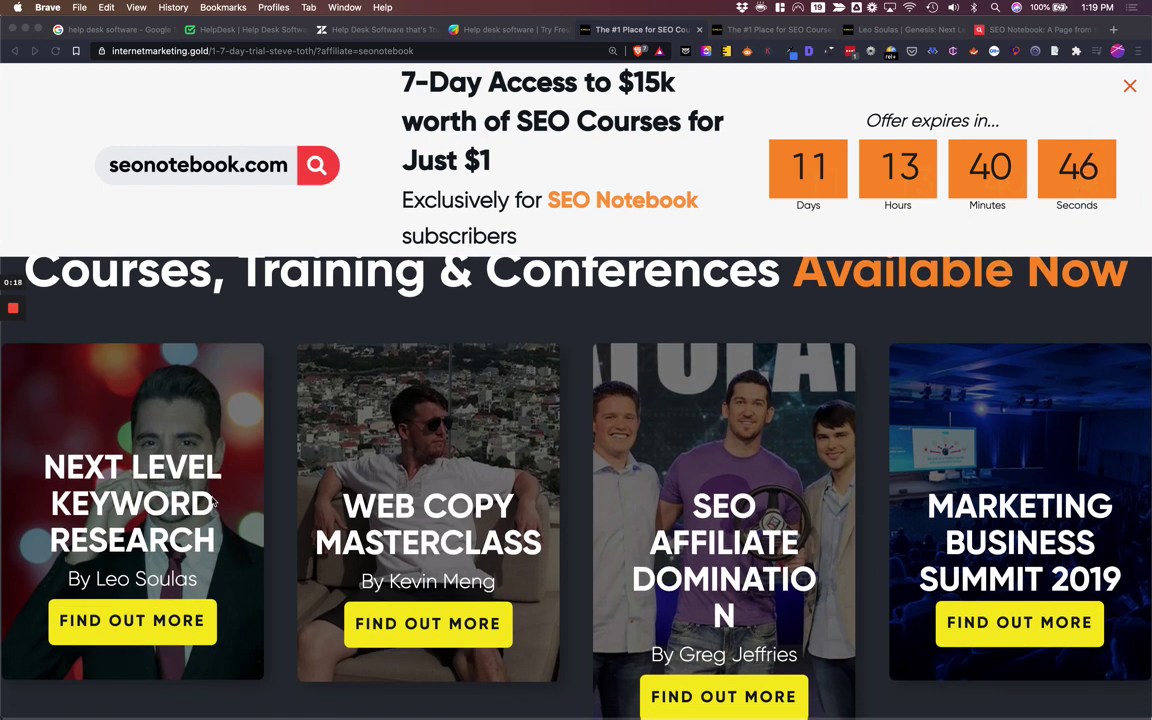
scroll(197, 403, down, 2)
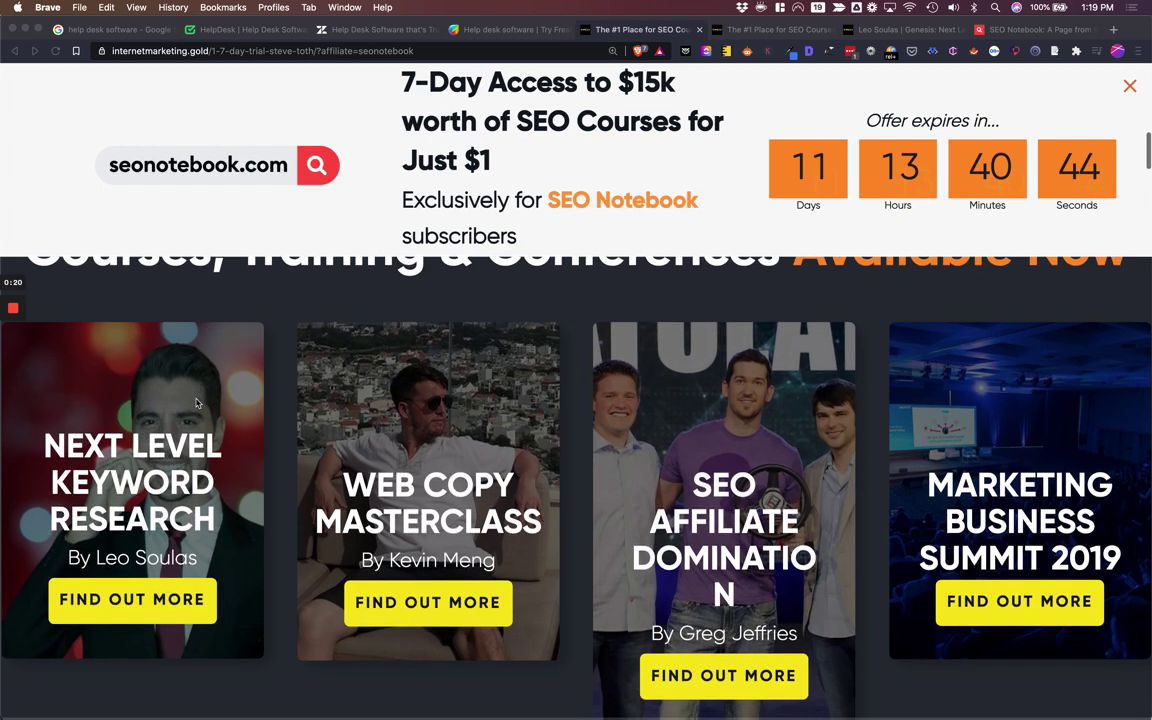
scroll(197, 403, down, 2)
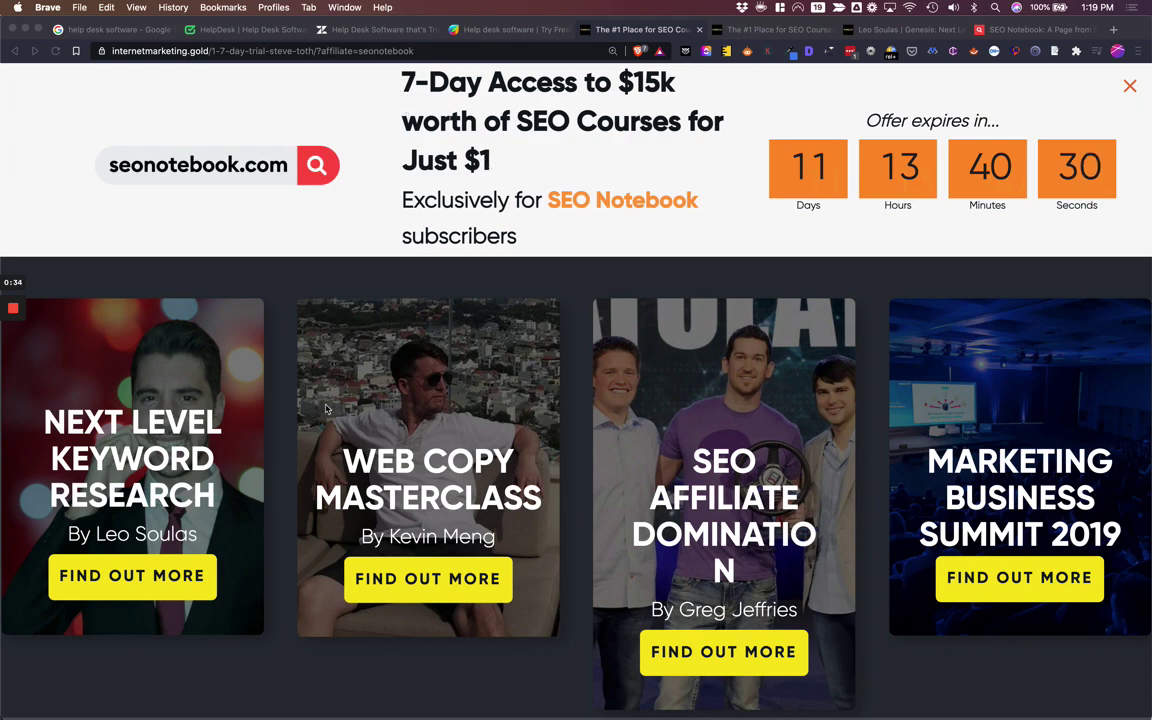
scroll(324, 404, up, 10)
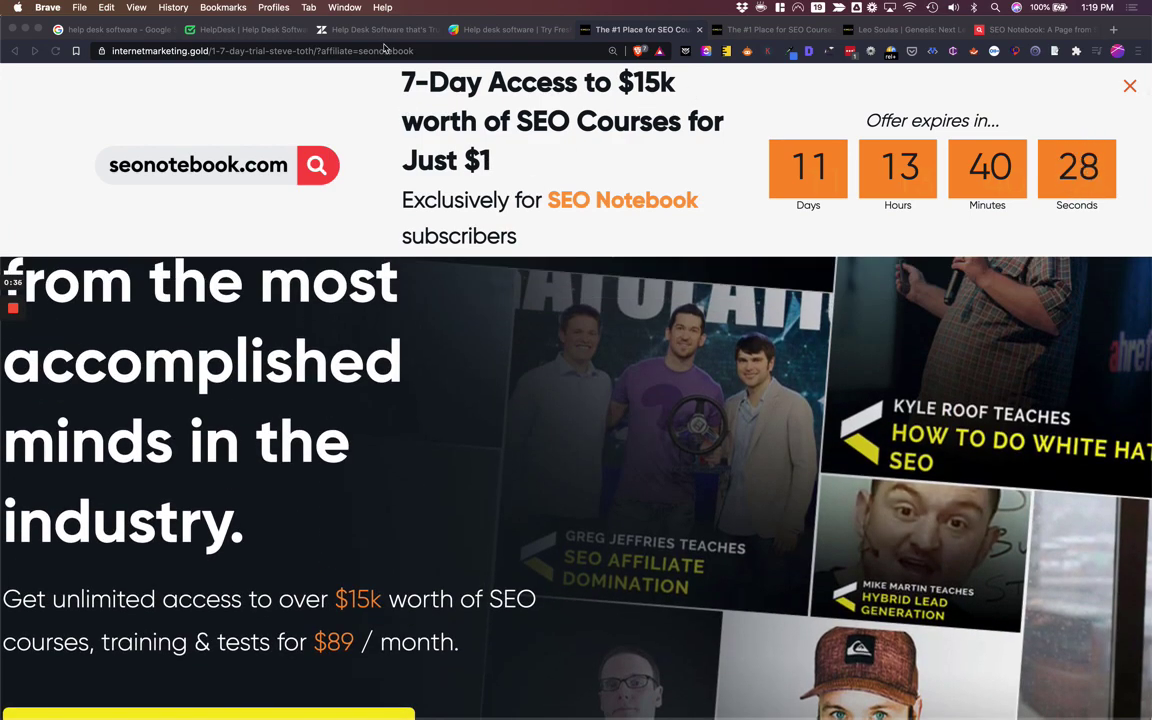
Look over the open HelpDesk, Zendesk and Freshdesk competitor homepages, ending on the HelpDesk site
click(371, 32)
click(245, 29)
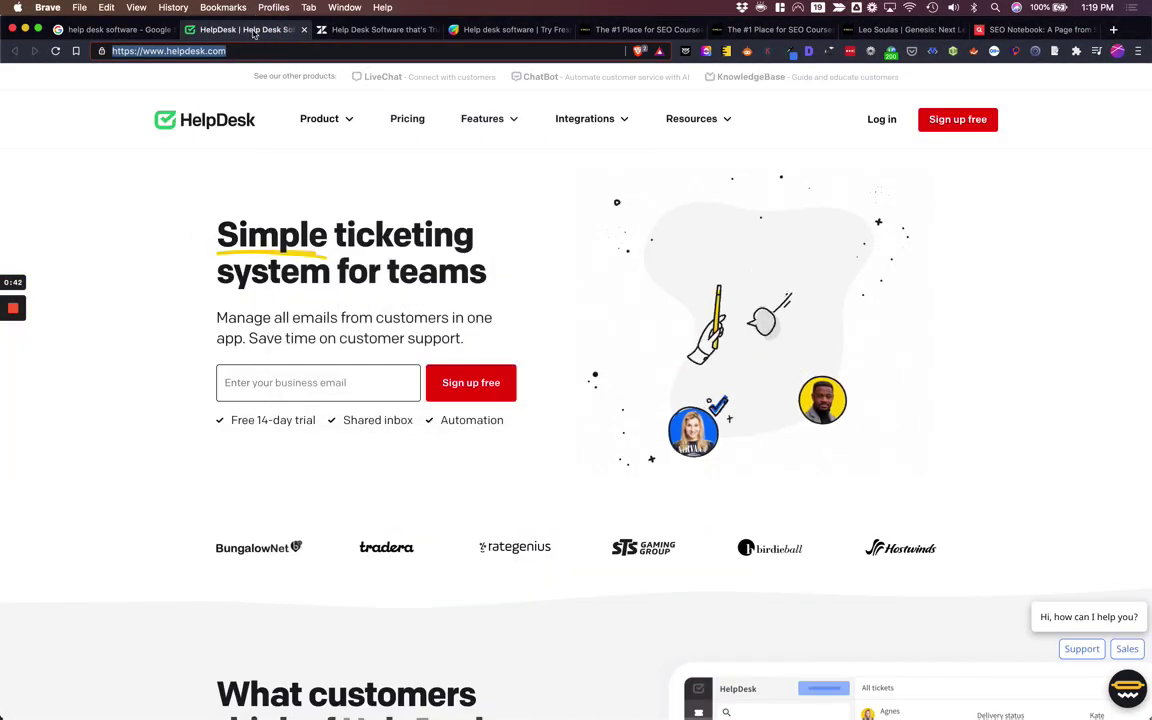
click(379, 31)
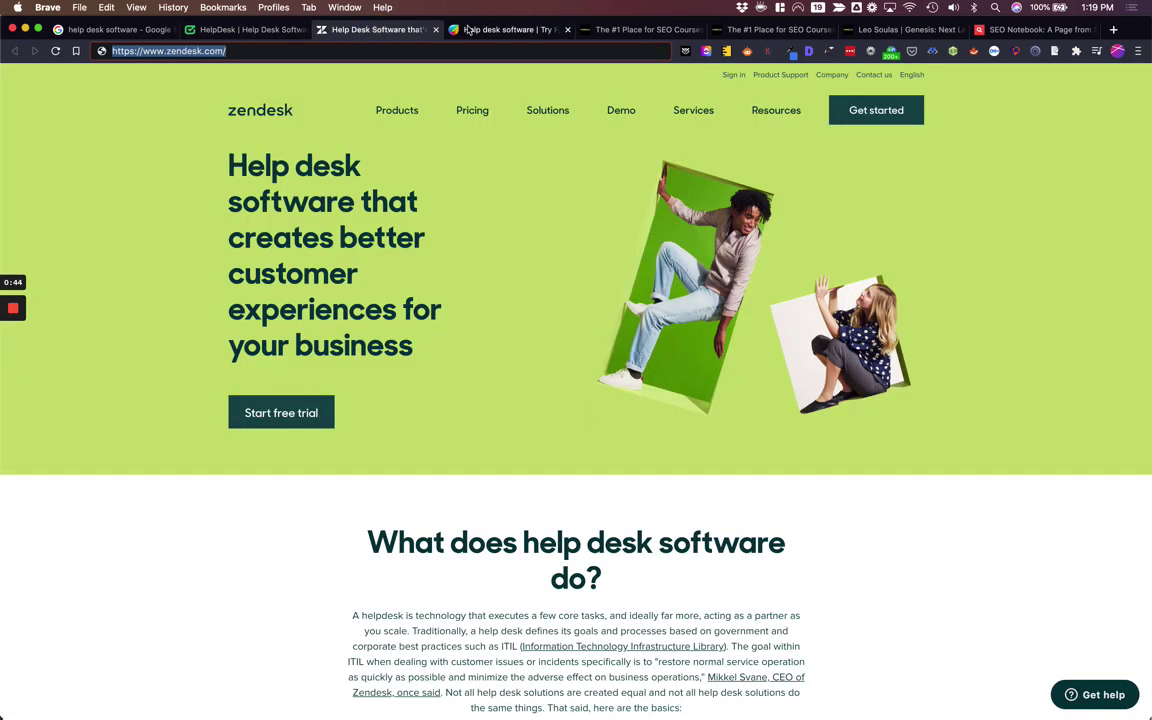
click(490, 30)
click(267, 36)
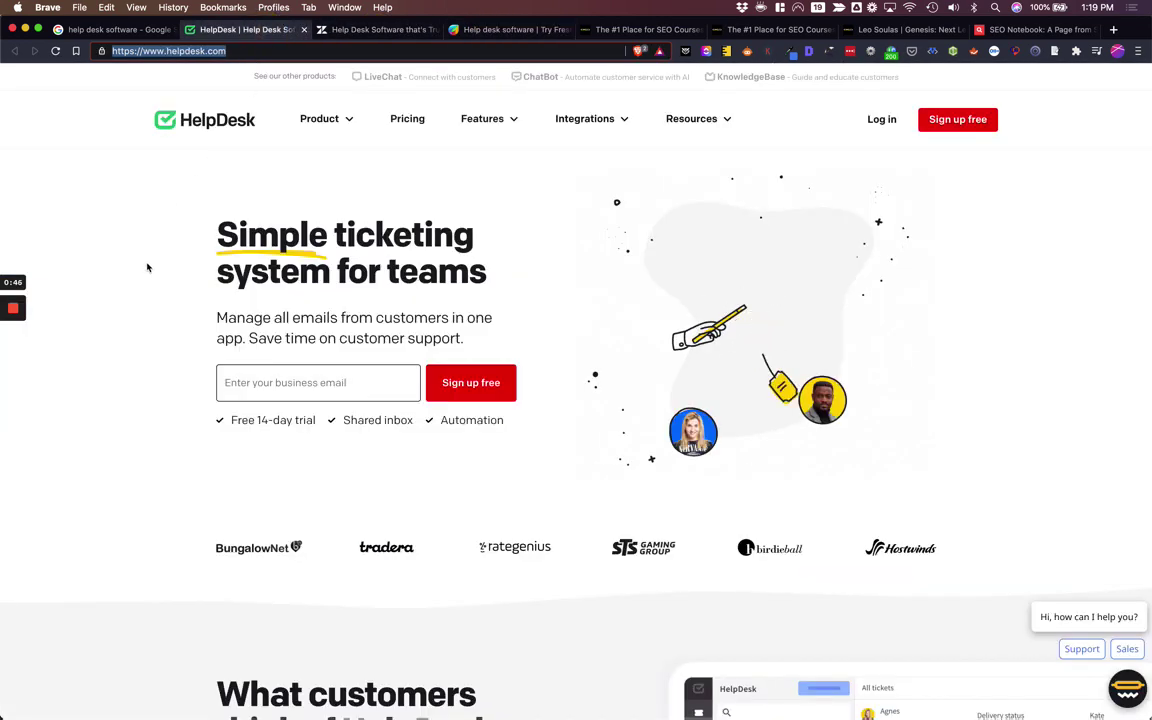
Switch to the Google Ads window and open the custom audiences list in Audience manager
key(super+grave)
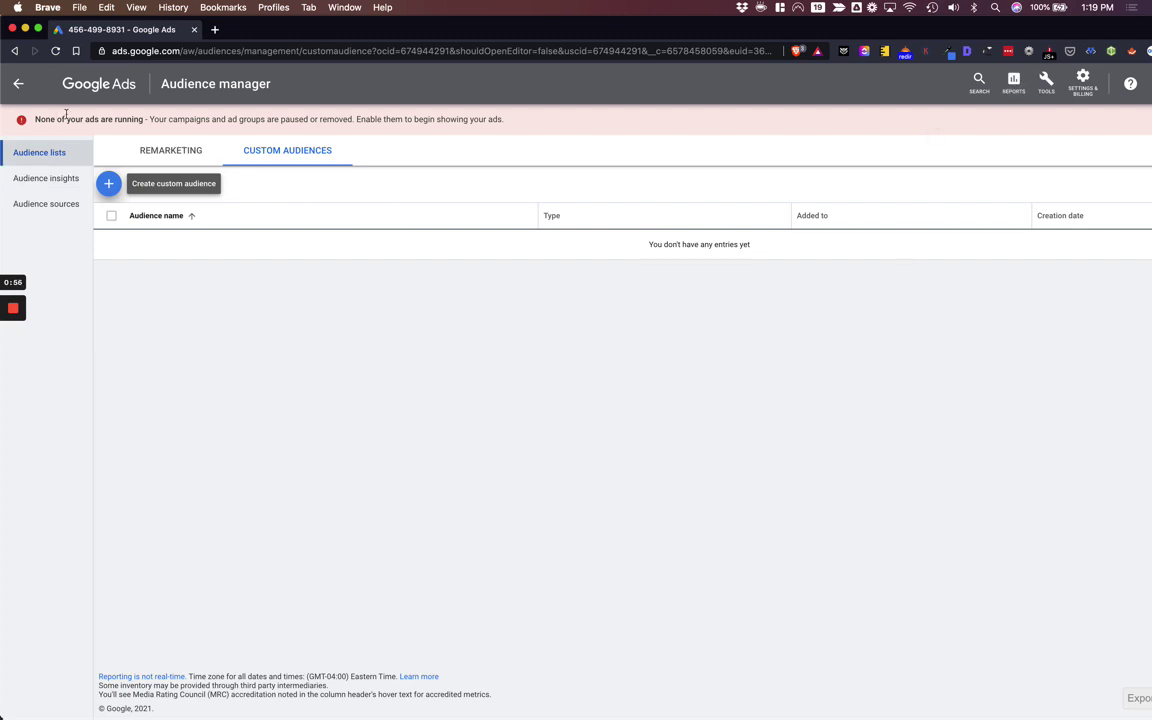
click(18, 84)
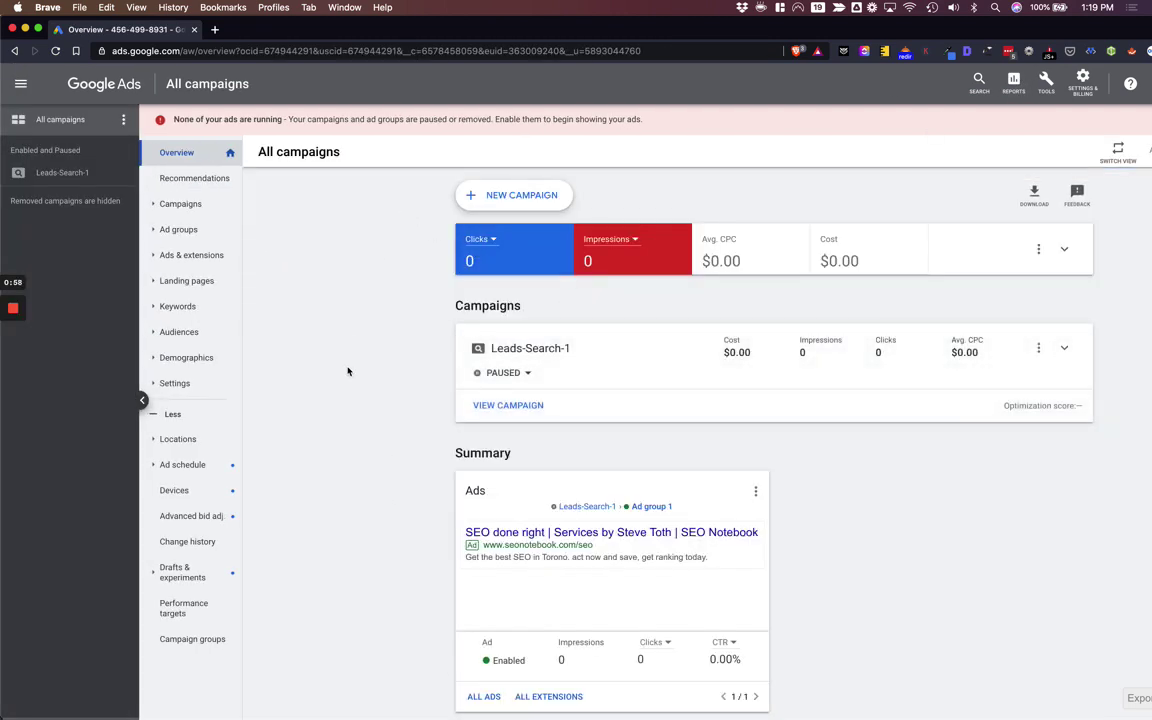
click(1013, 84)
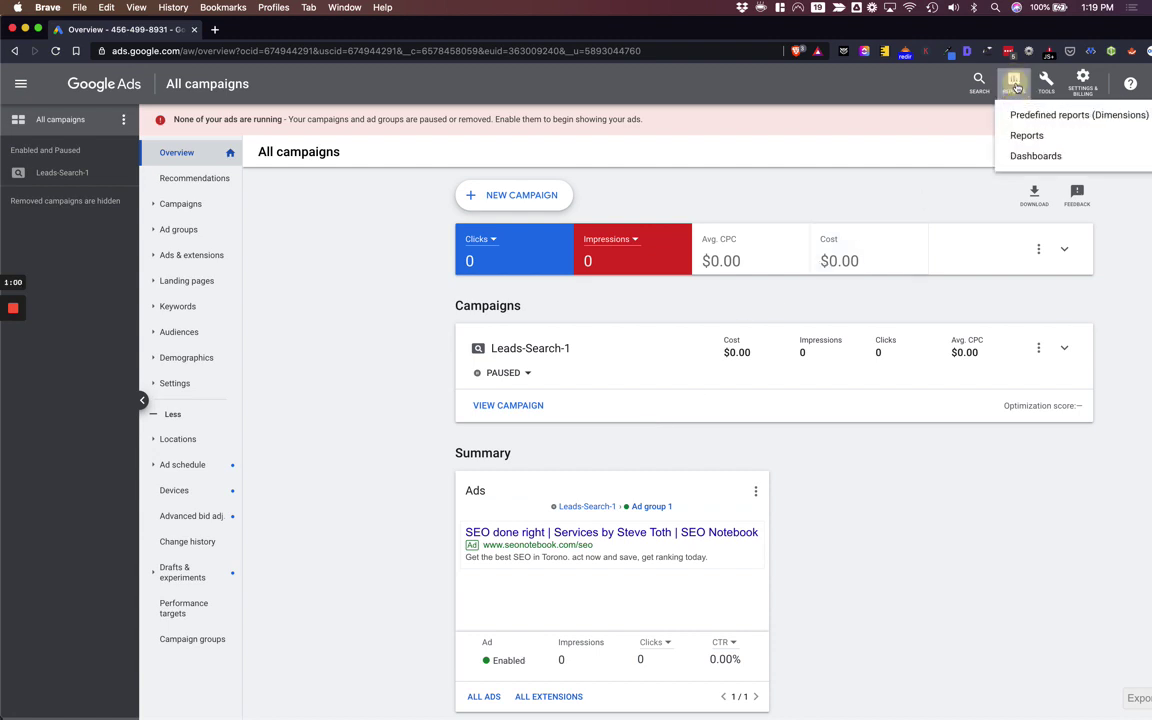
click(1013, 86)
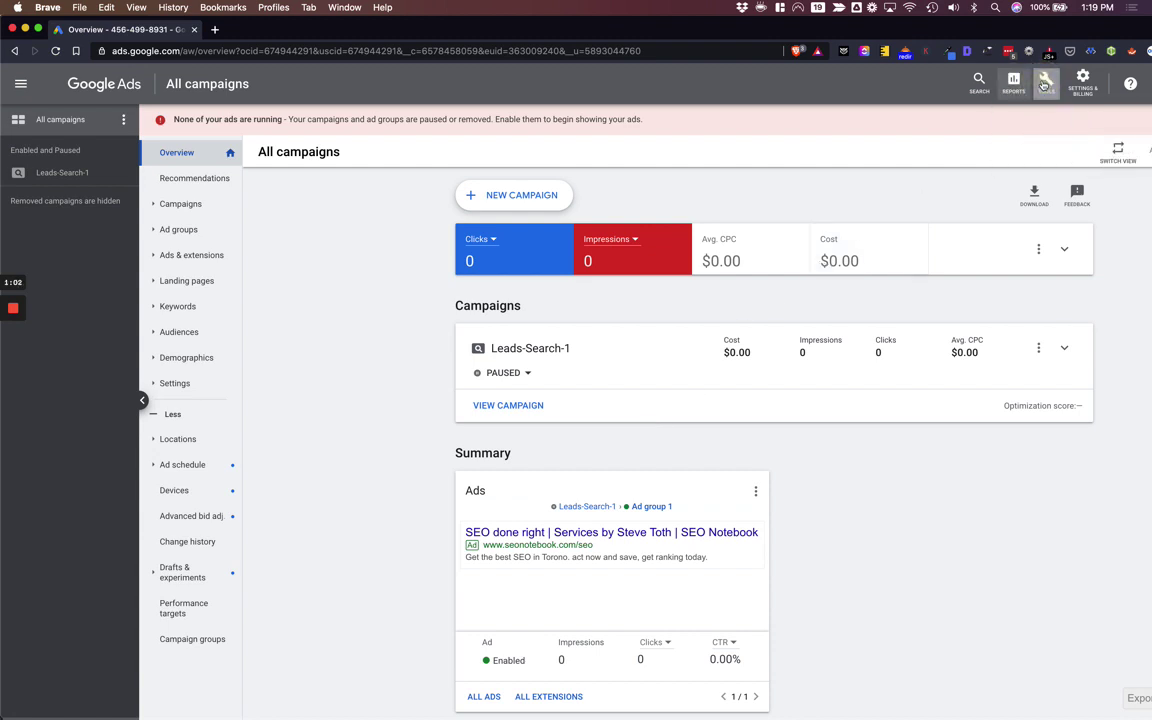
click(1046, 84)
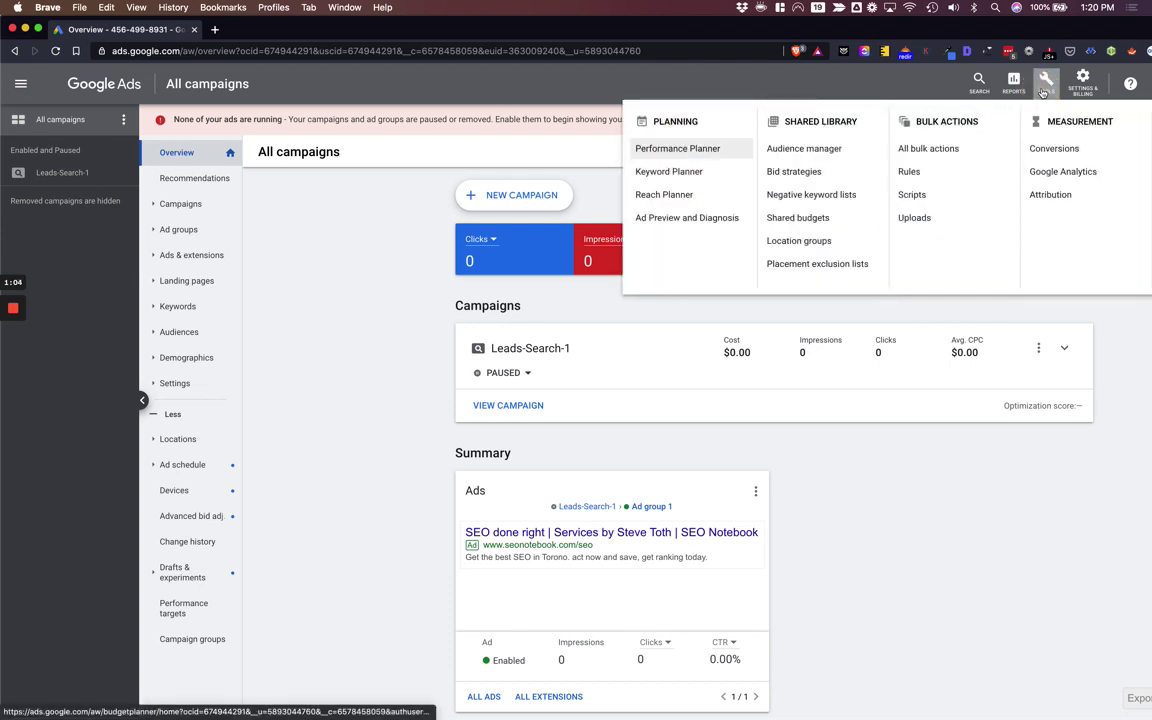
click(792, 150)
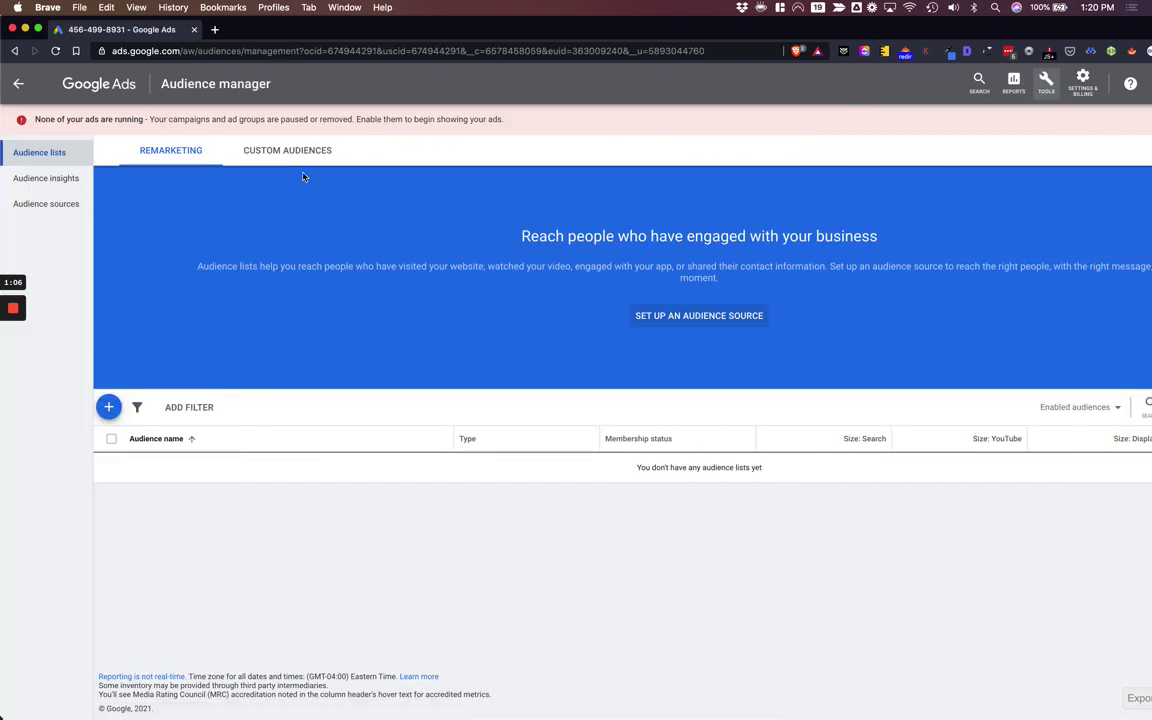
click(274, 156)
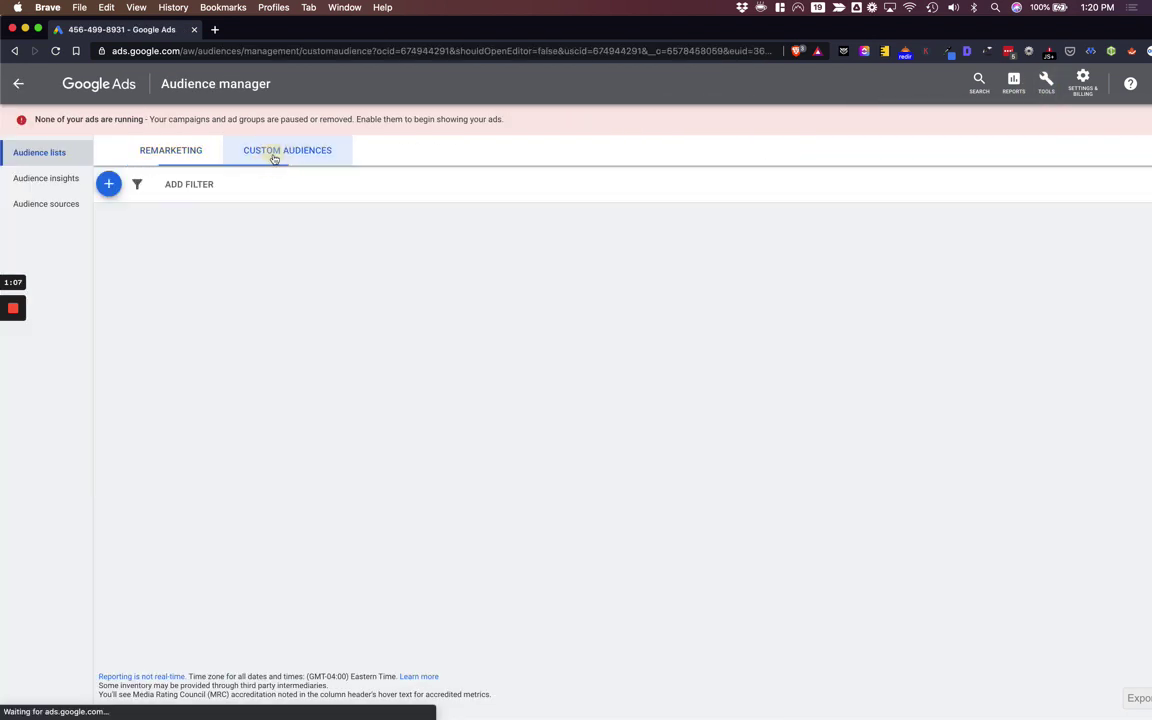
click(108, 183)
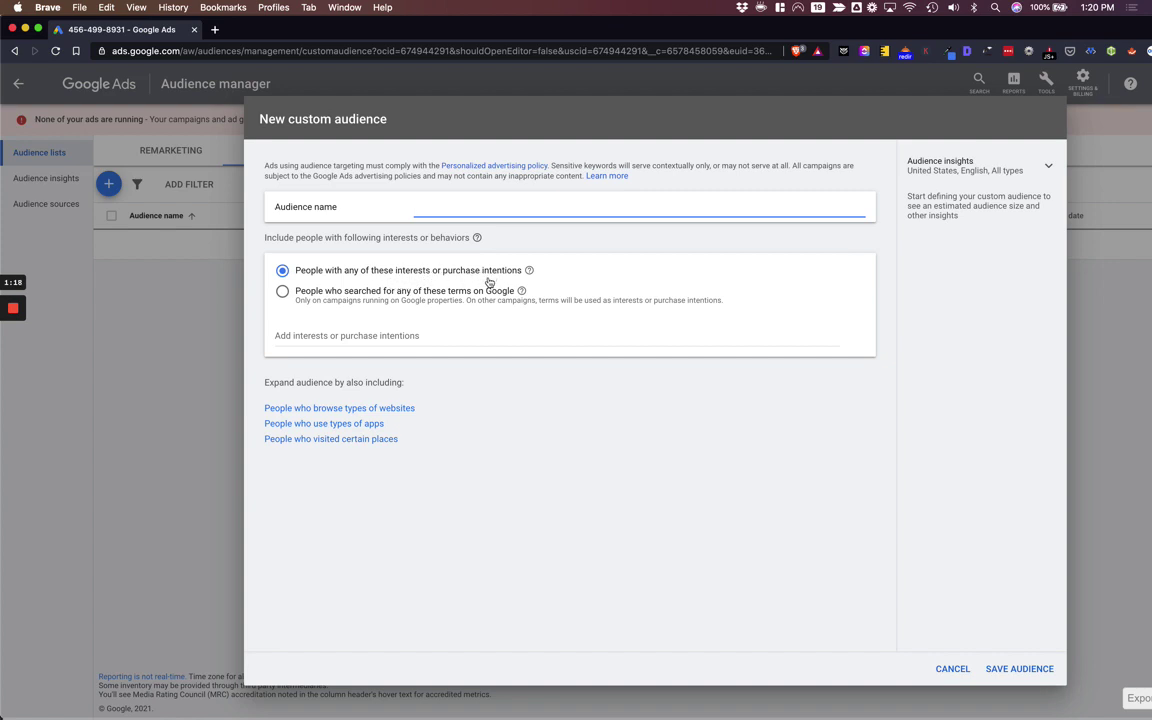
click(347, 336)
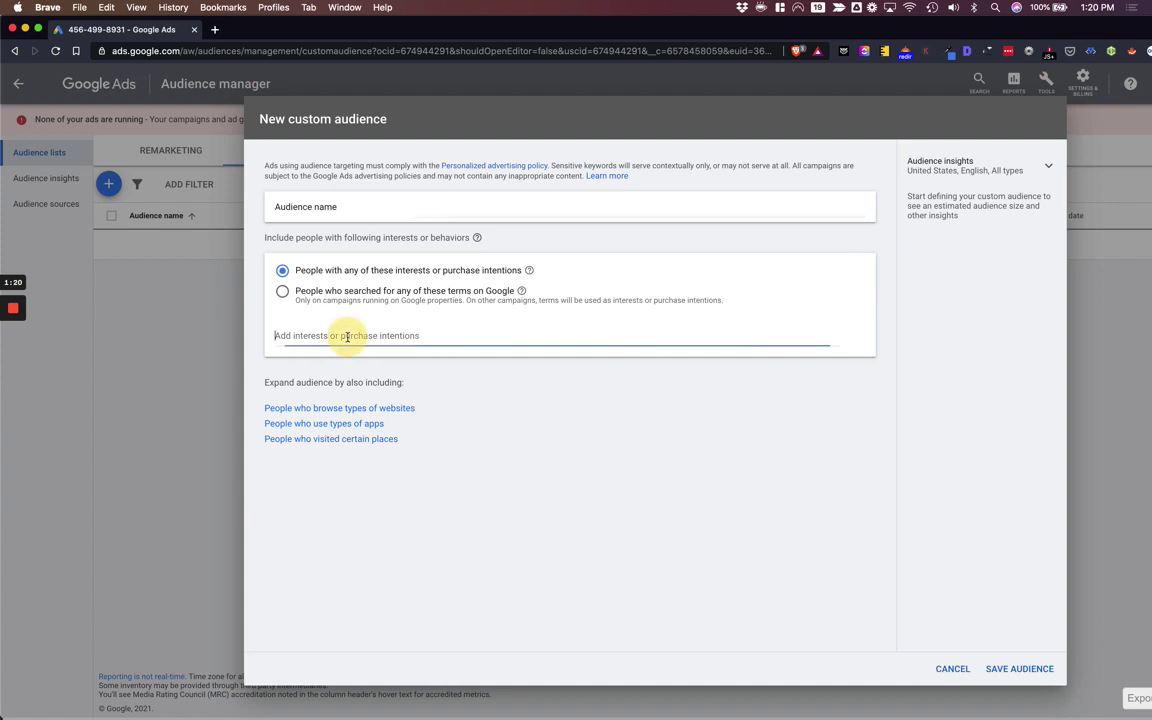
text(https://www.helpdesk.com/)
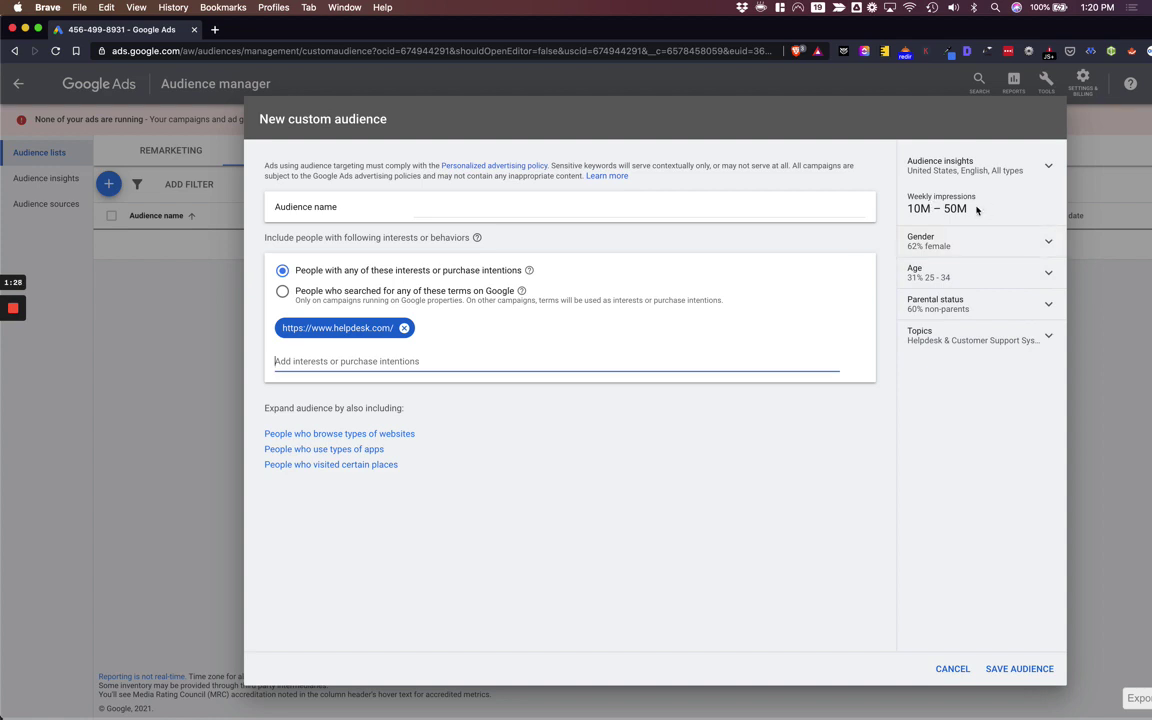
Review the gender, age, parental status and topics breakdowns in the audience insights for the HelpDesk website
click(1047, 243)
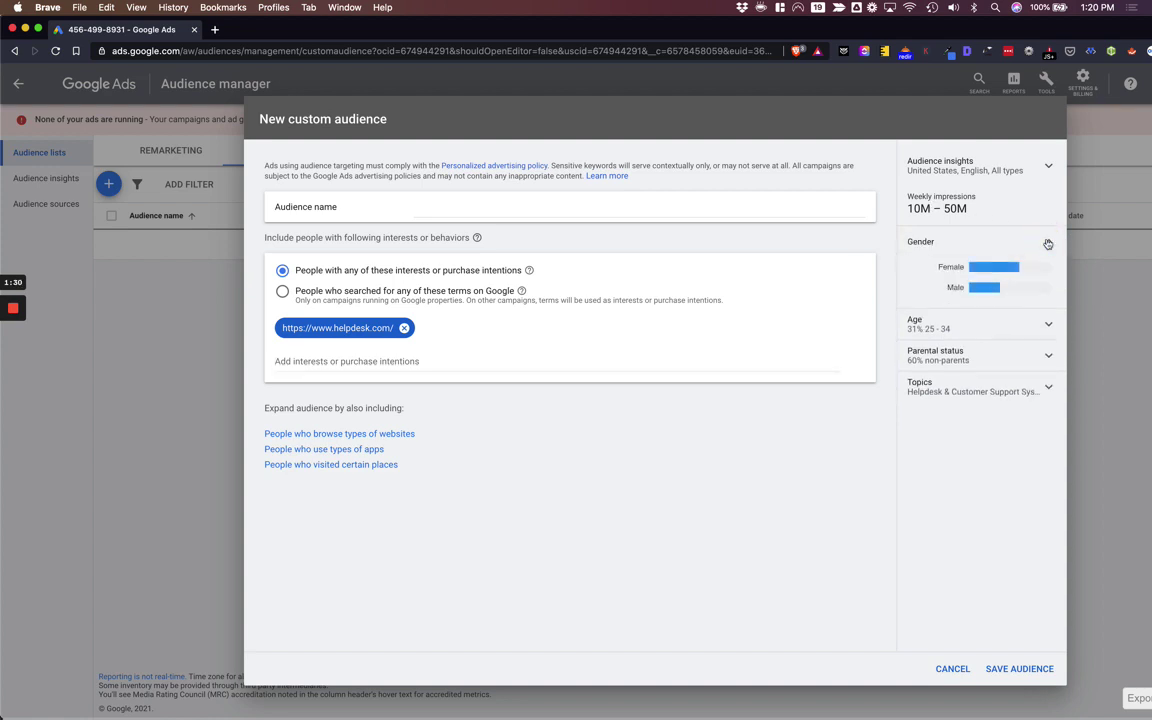
click(1045, 240)
click(1049, 274)
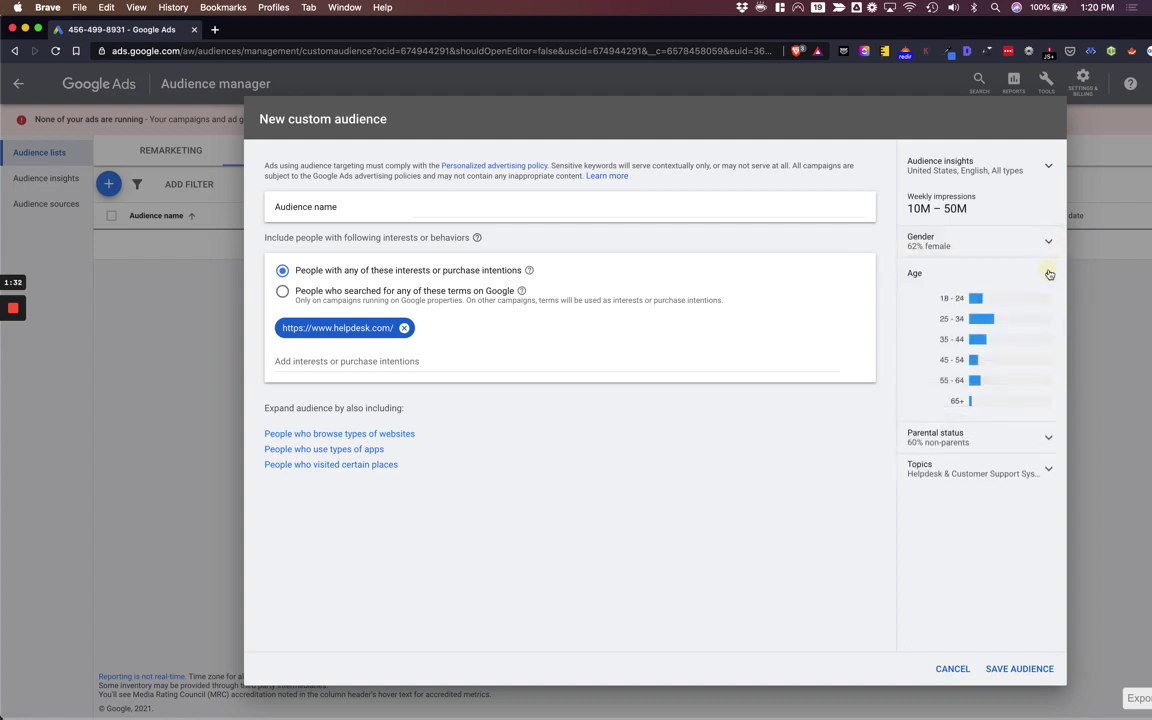
click(1049, 274)
click(1050, 308)
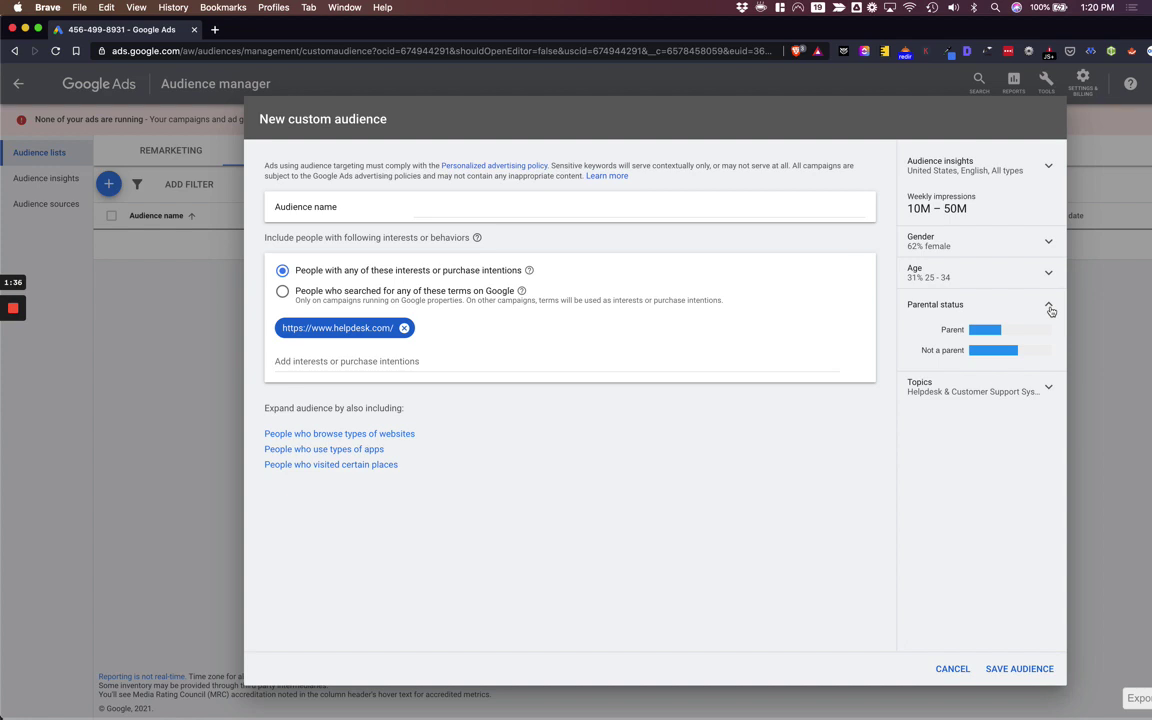
click(1050, 308)
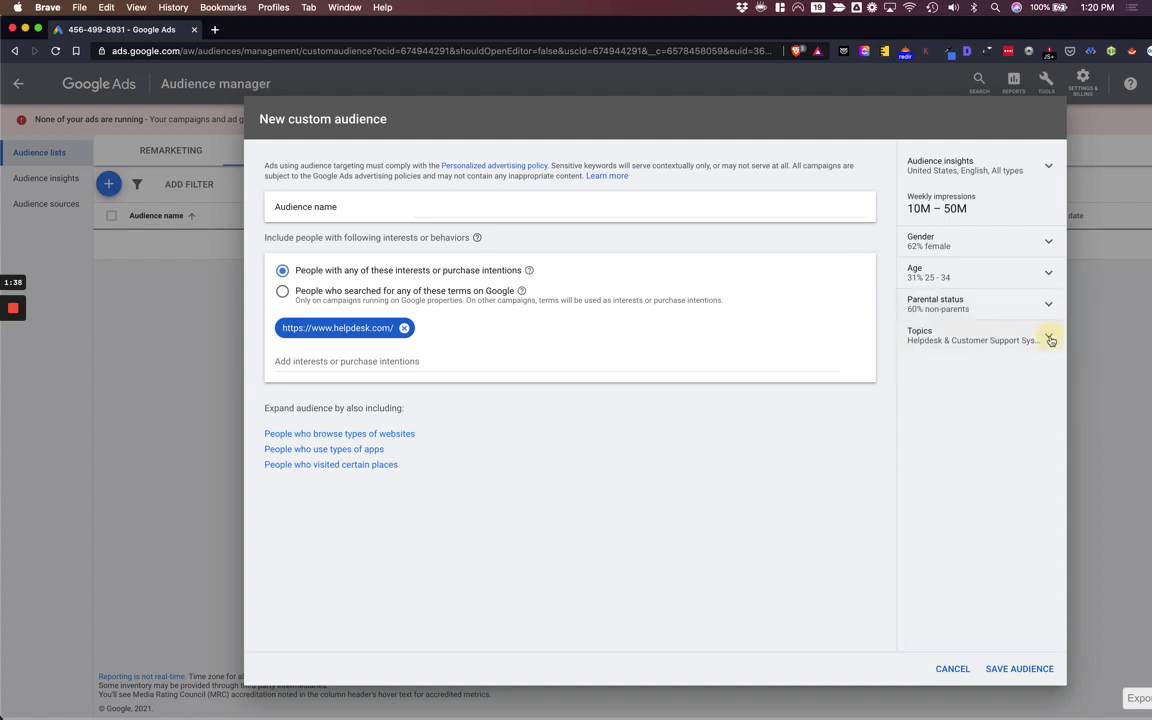
click(1047, 335)
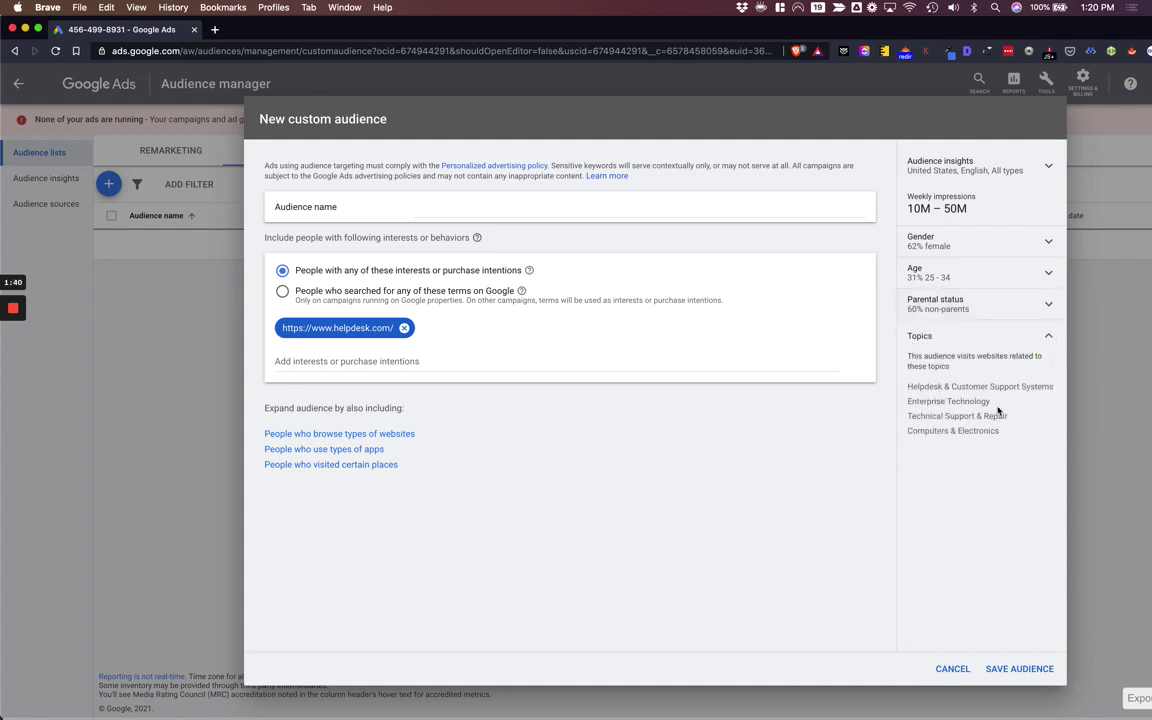
Examine the related website topics listed for the HelpDesk audience, highlighting them while reading
drag(1021, 437, 907, 387)
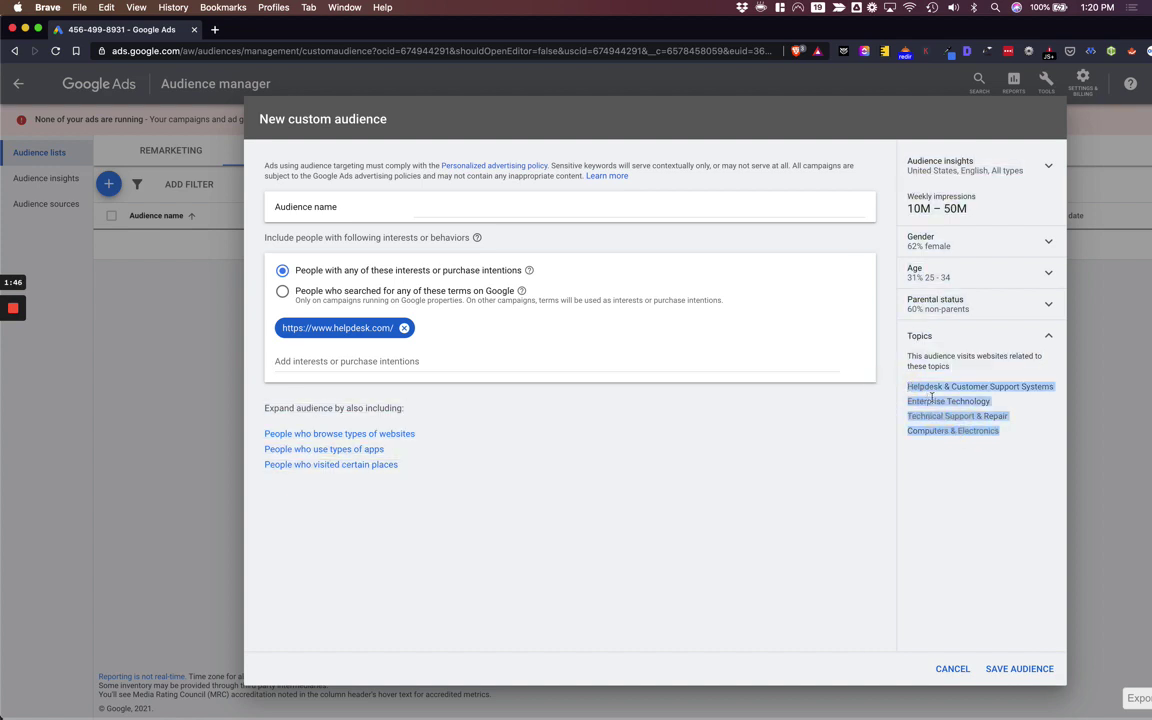
click(1025, 432)
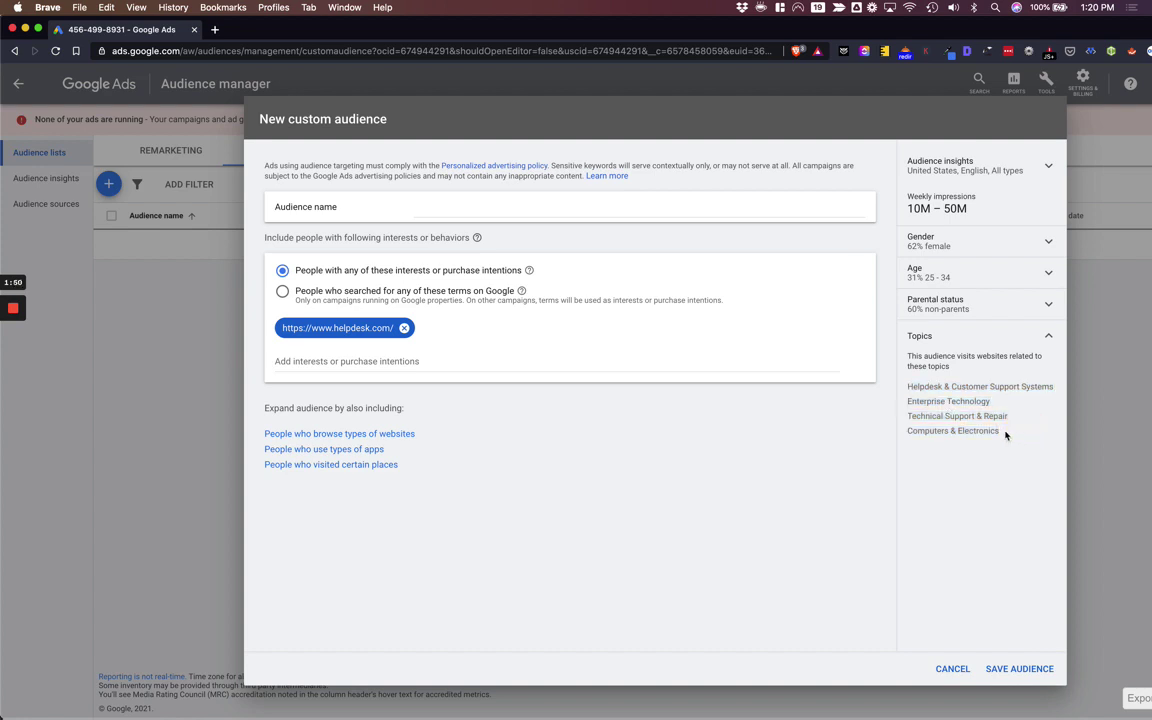
drag(1005, 432, 906, 386)
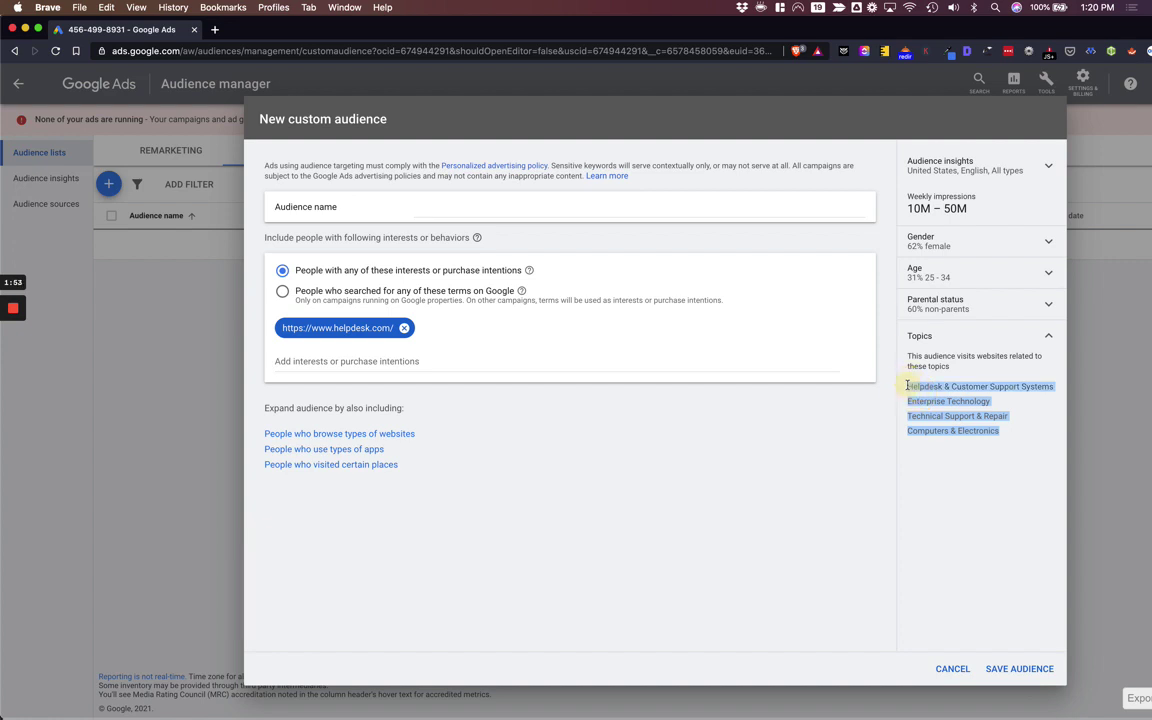
click(1025, 437)
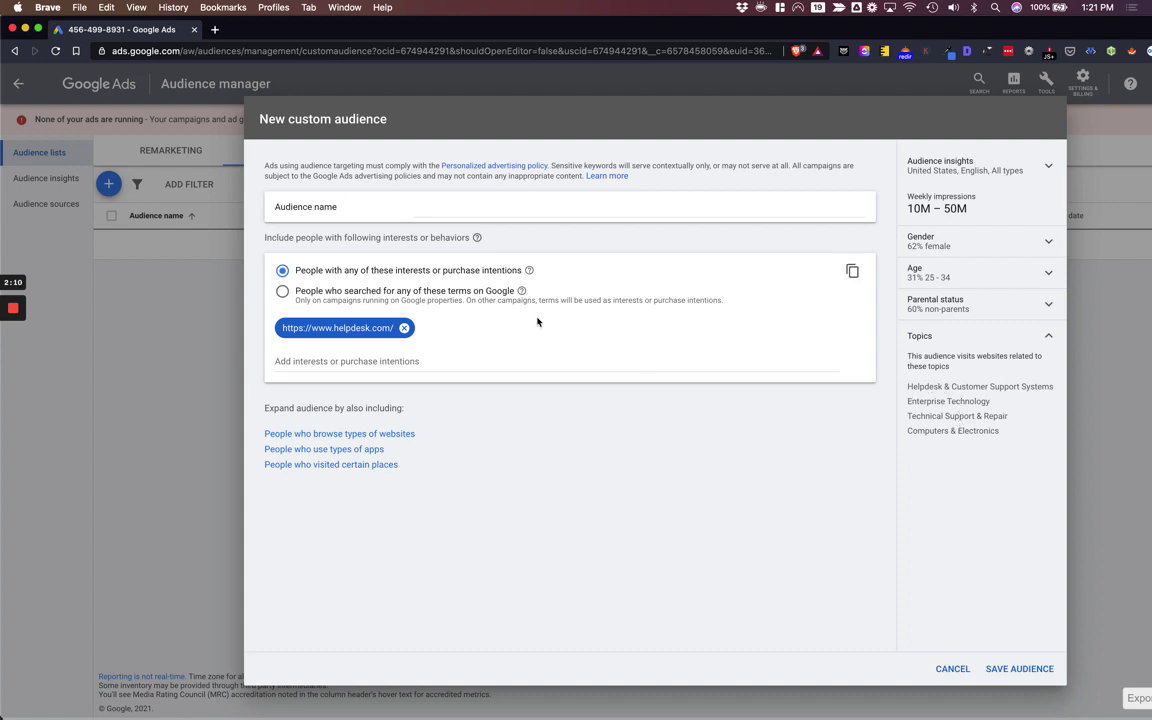
drag(908, 388, 932, 387)
click(951, 400)
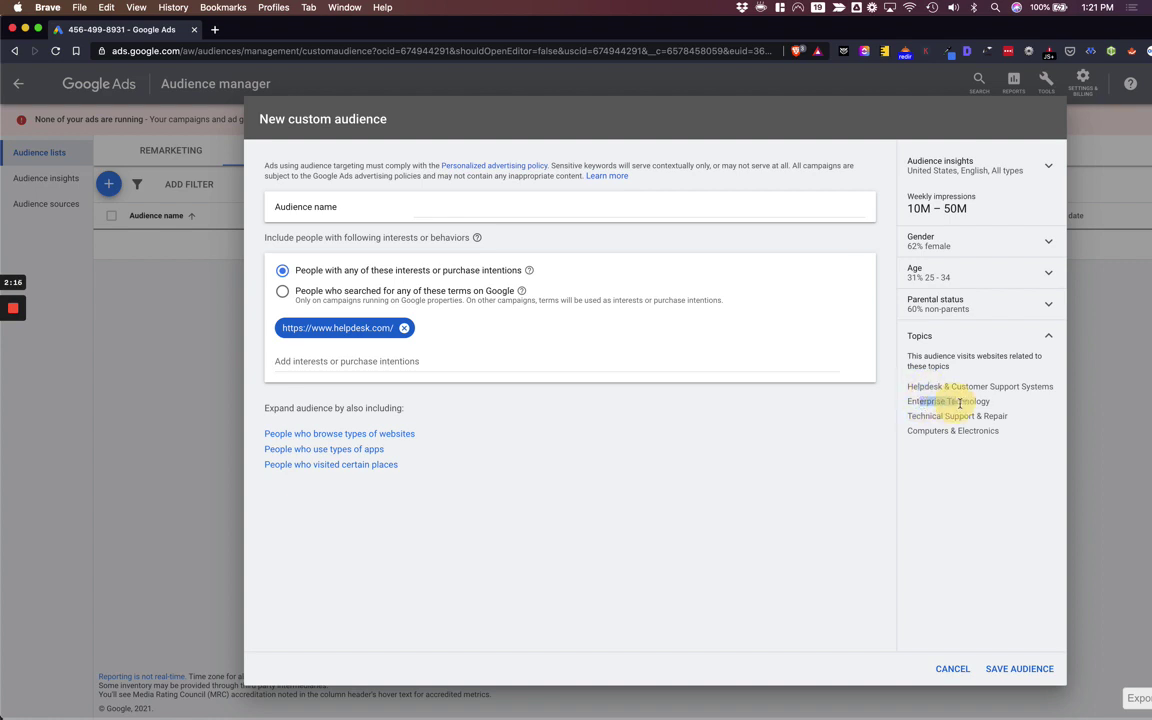
drag(897, 418, 982, 432)
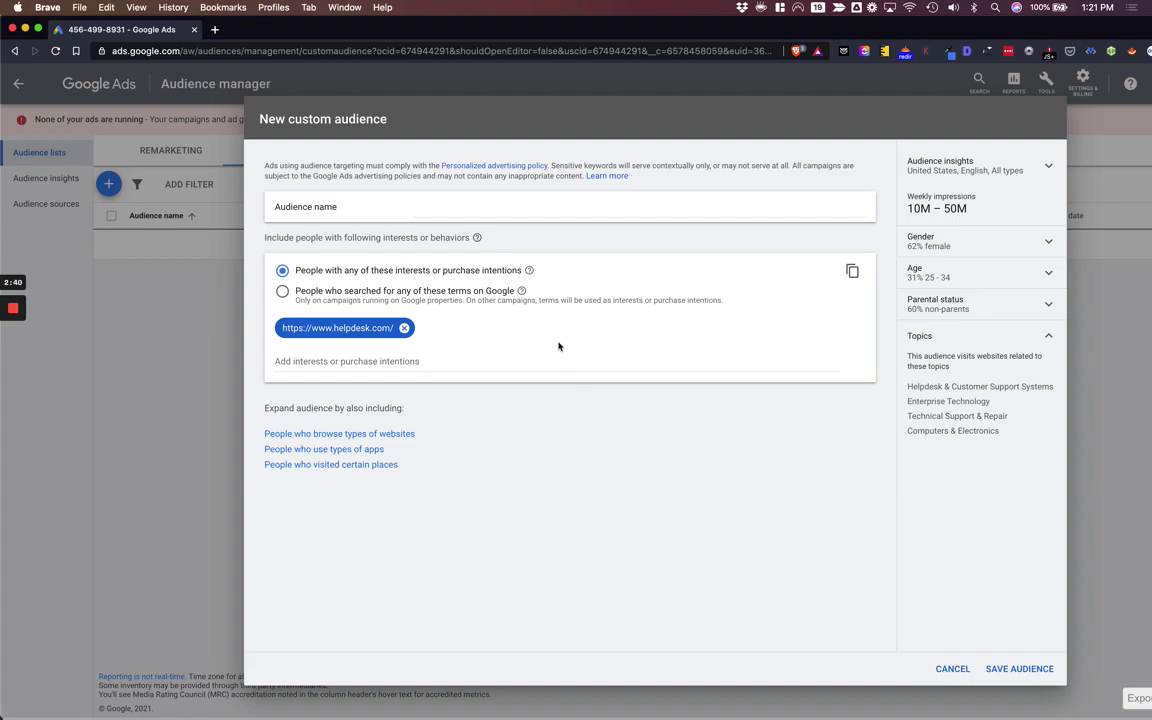
key(super+grave)
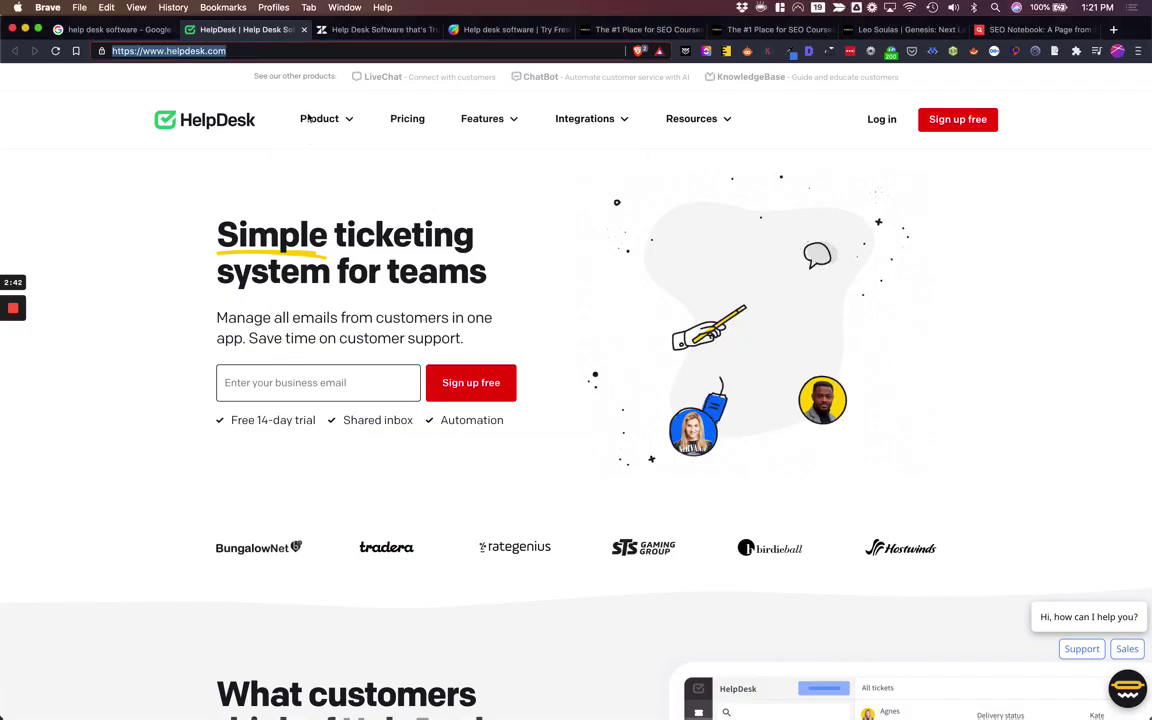
click(469, 32)
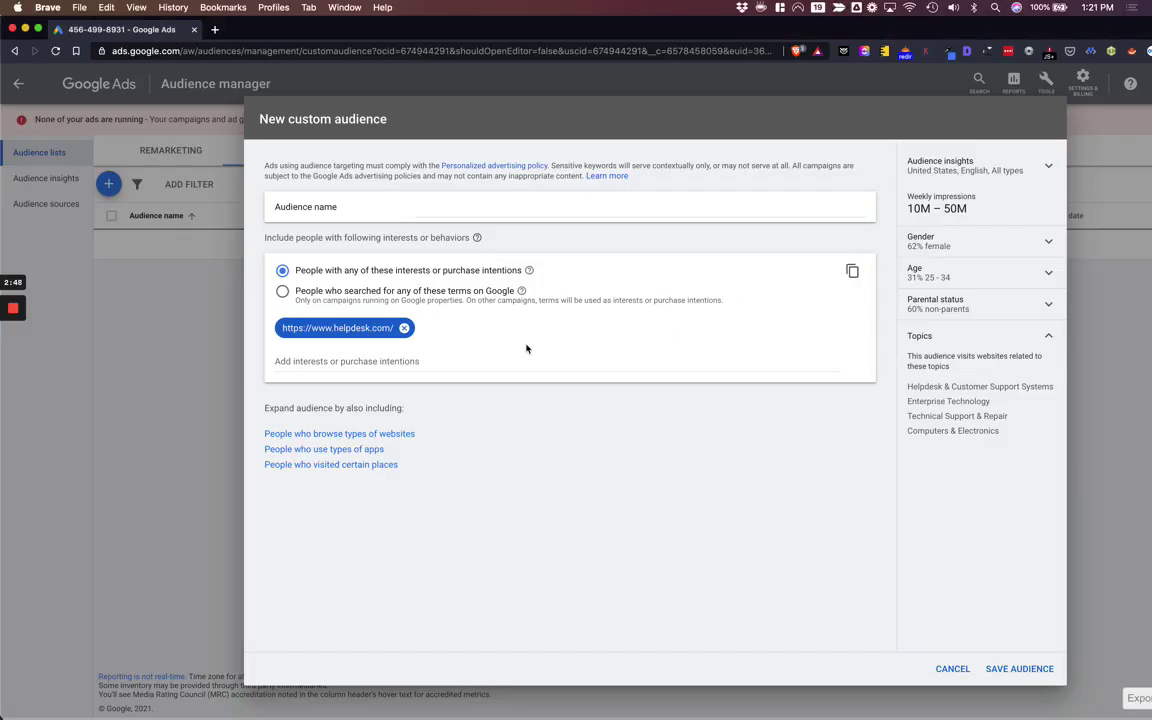
click(404, 328)
click(381, 338)
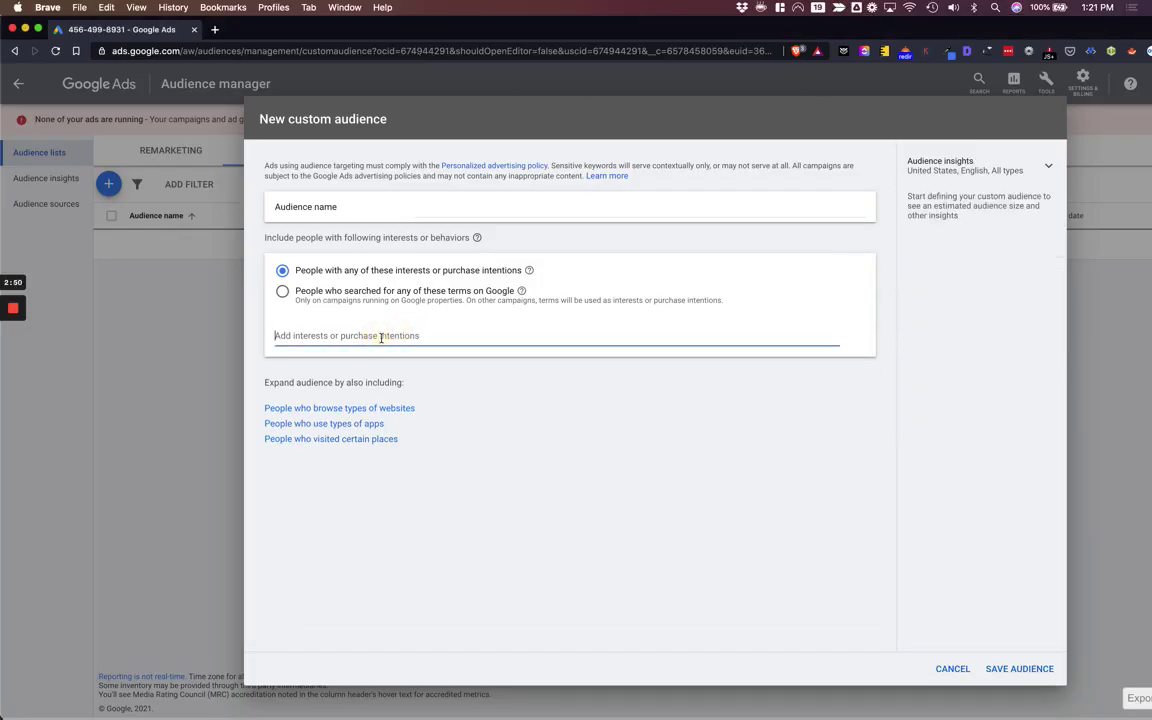
text(https://freshdesk.com/)
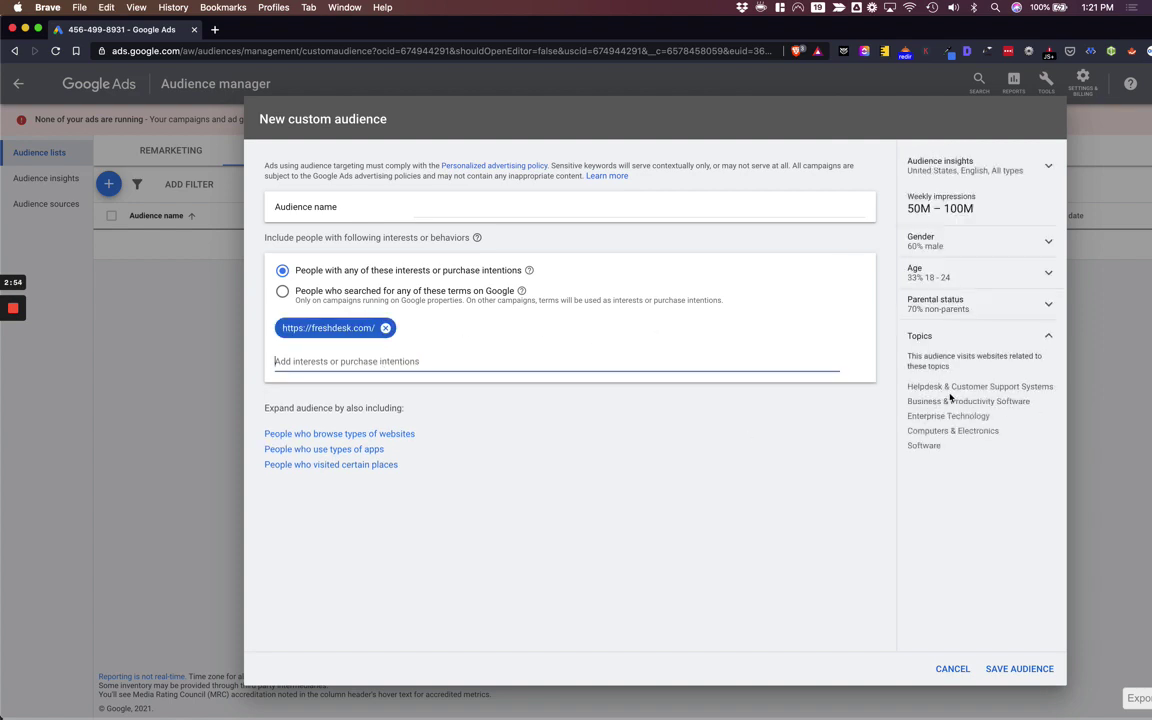
Examine the website topics related to the Freshdesk audience, from helpdesk systems to software
drag(912, 386, 1042, 386)
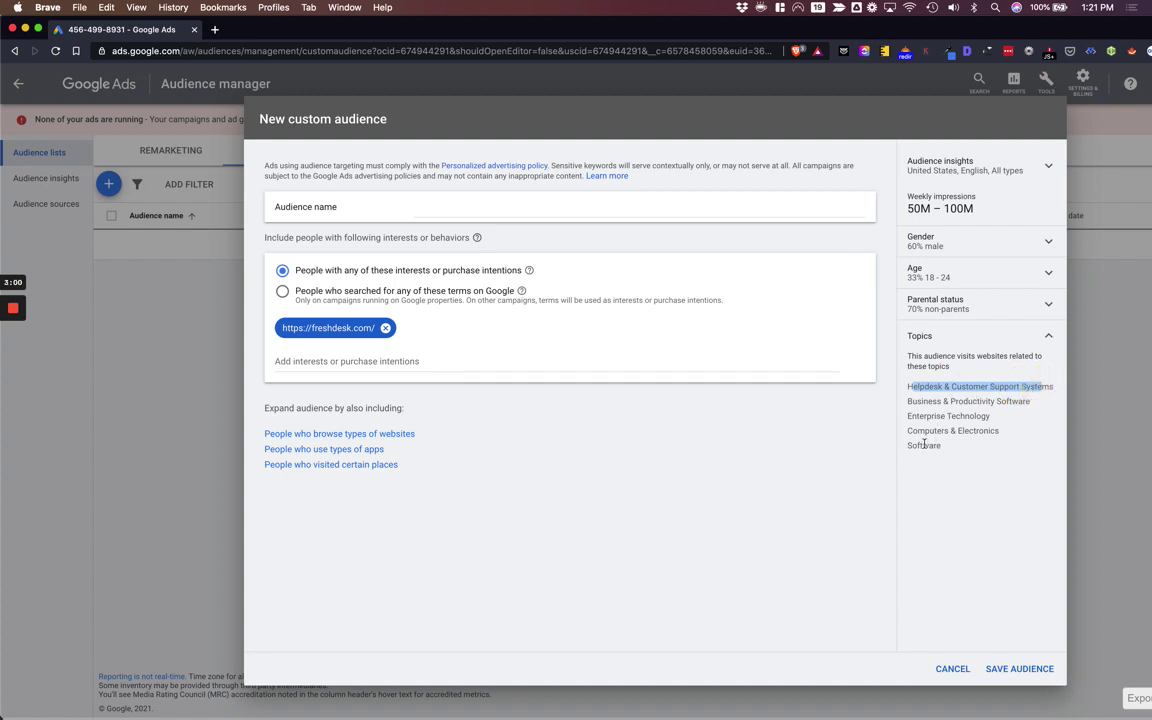
drag(913, 445, 958, 456)
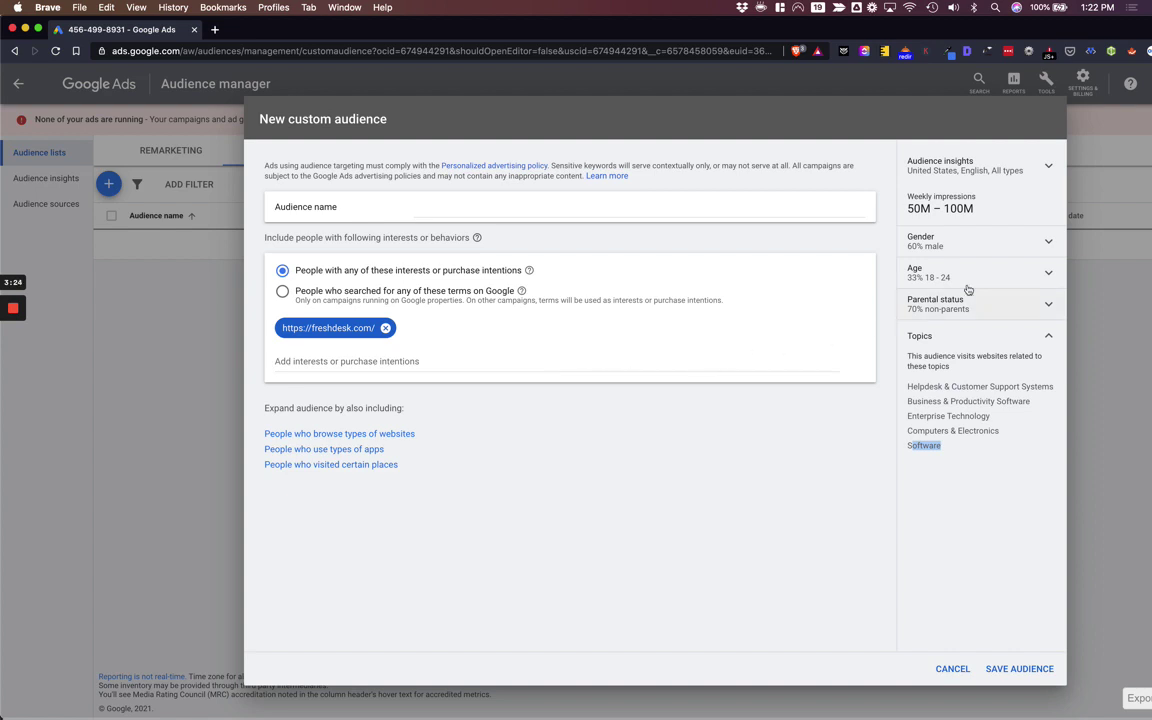
Review the gender and age breakdowns in the audience insights for the Freshdesk website
click(1050, 245)
mouse_move(990, 292)
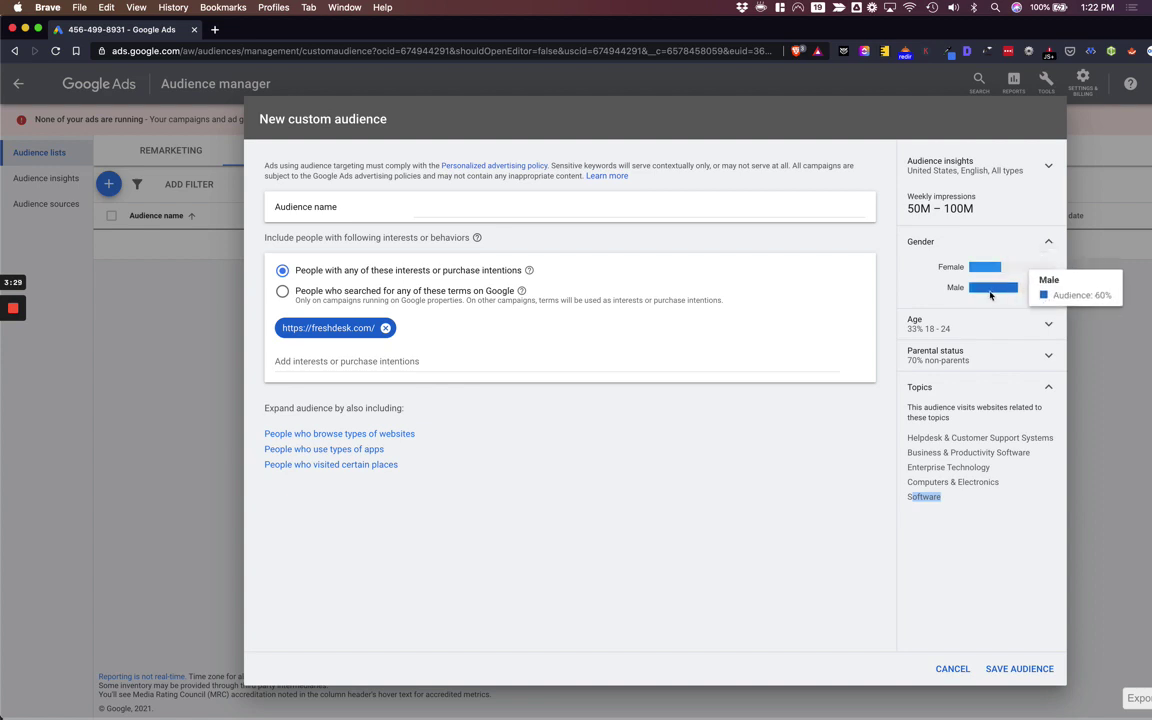
click(1050, 242)
click(1048, 273)
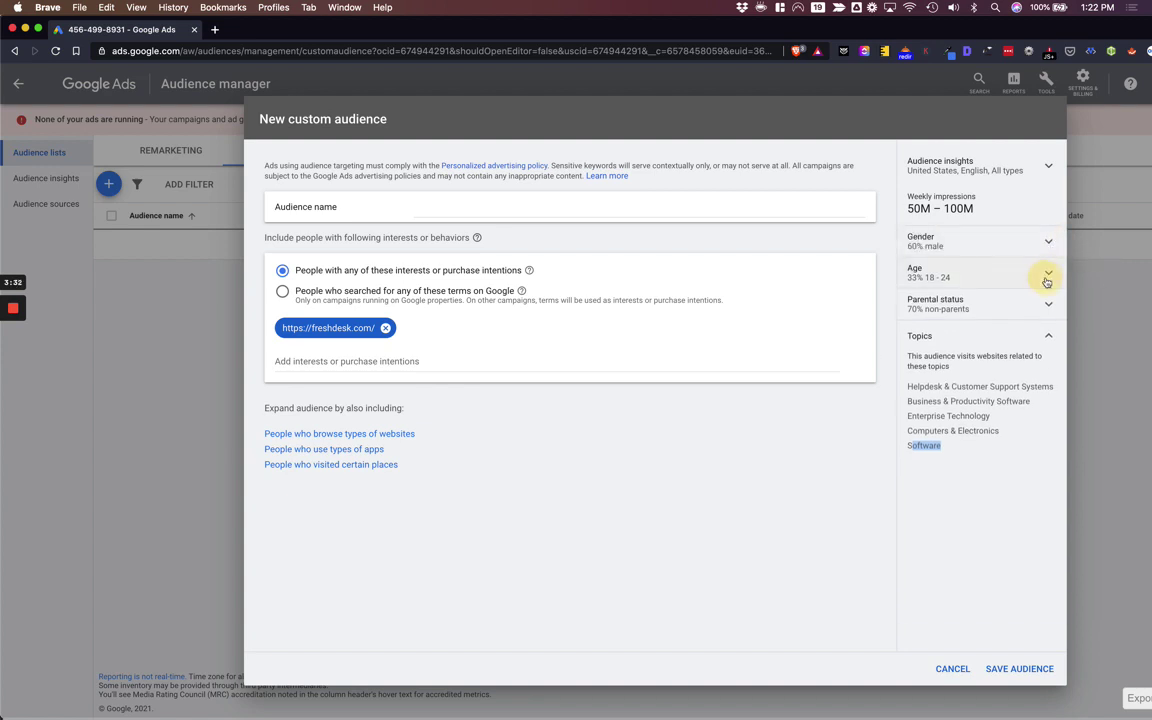
mouse_move(973, 311)
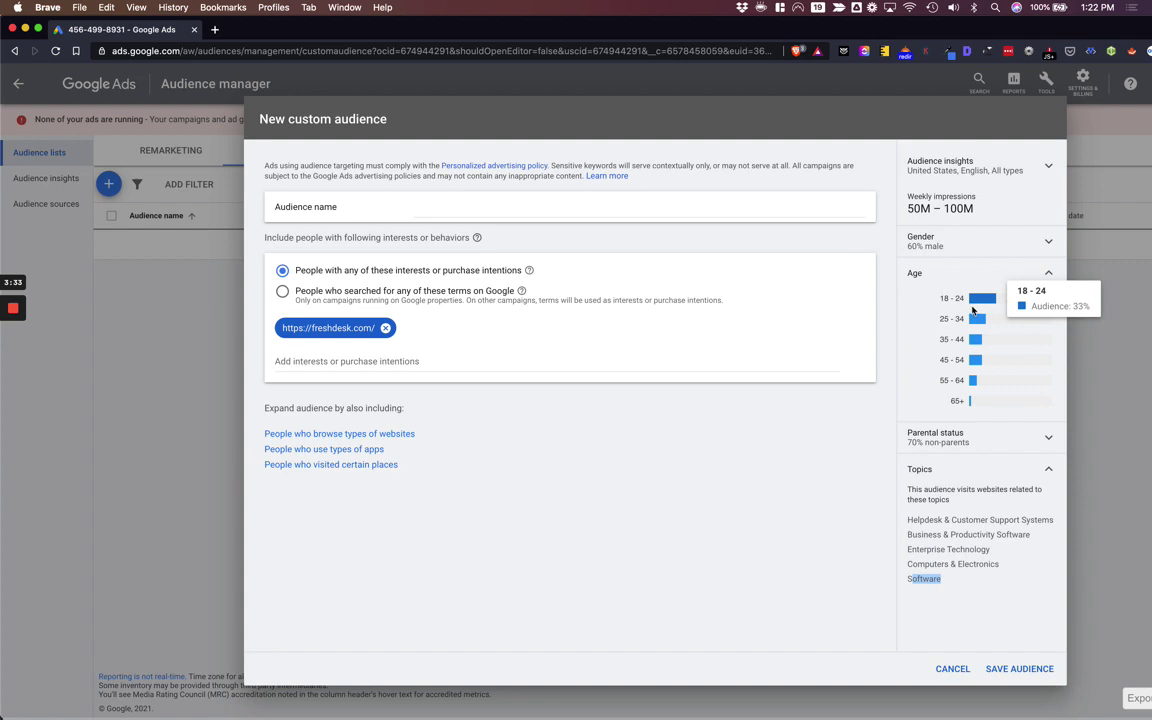
click(1050, 274)
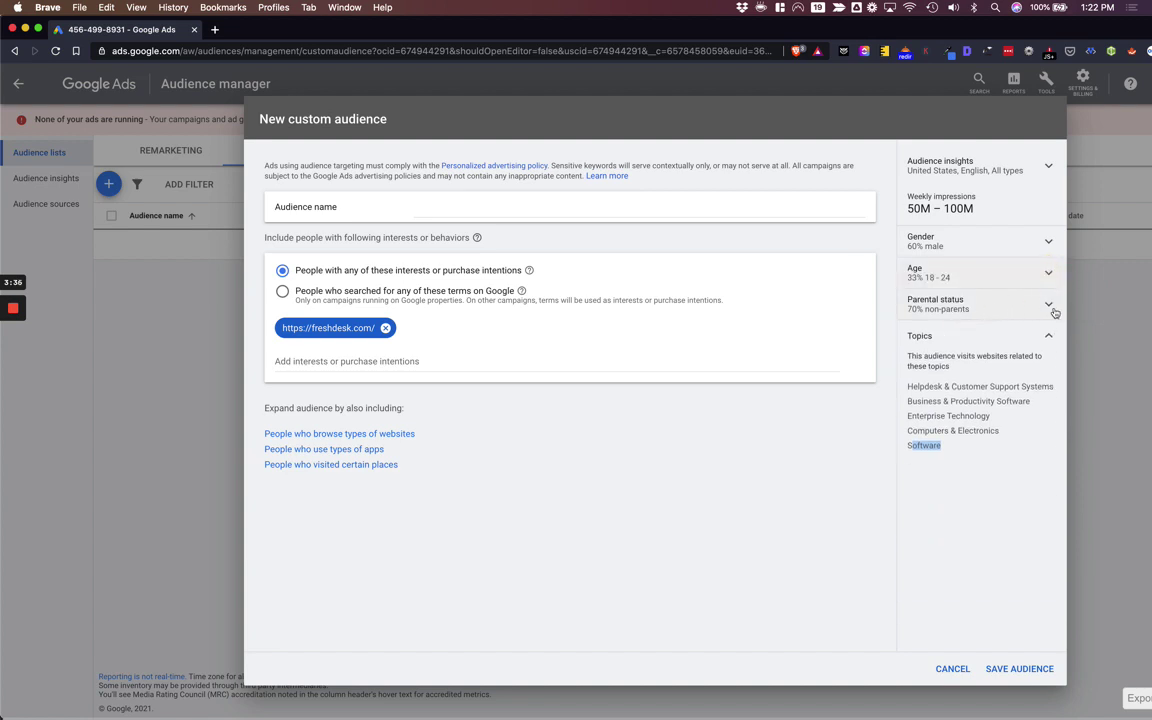
Check the parental status breakdown of the Freshdesk audience and collapse it again
click(1050, 309)
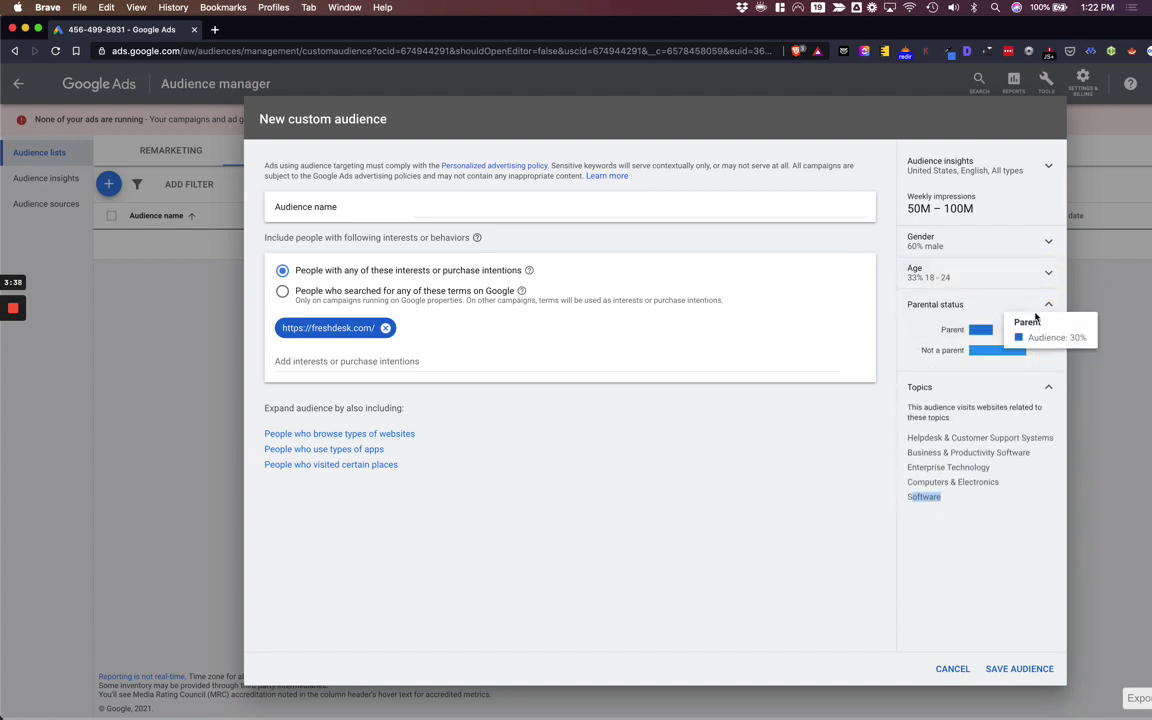
right_click(1048, 308)
click(1048, 308)
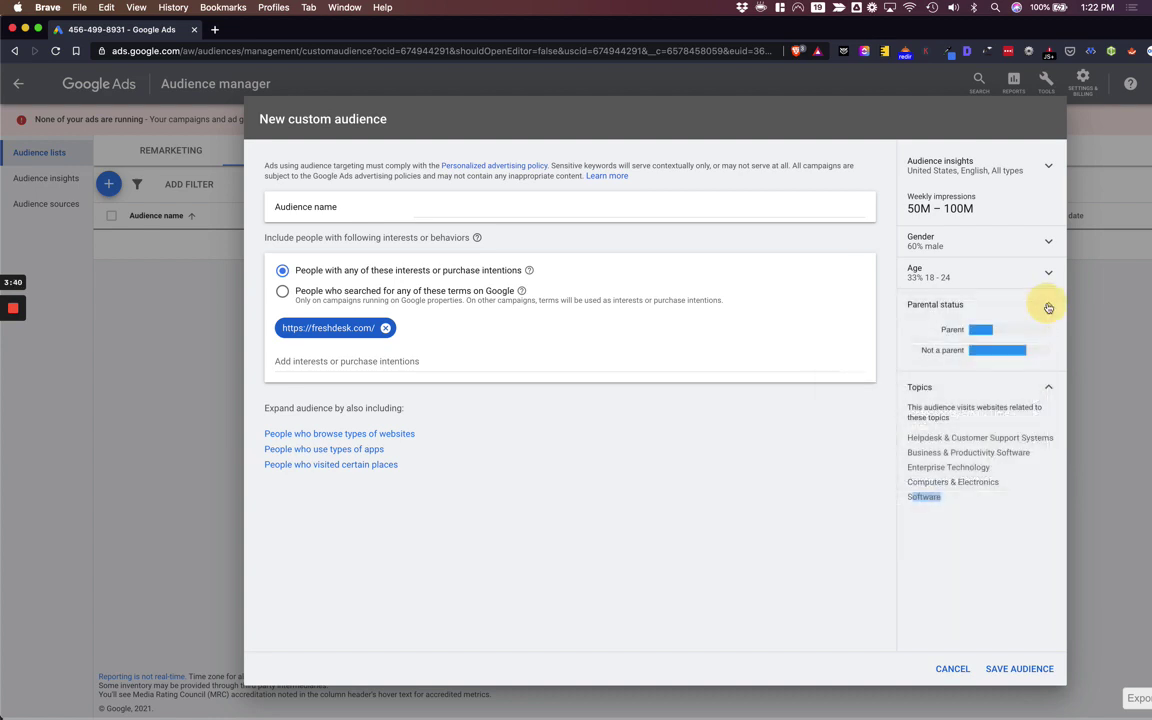
right_click(1048, 308)
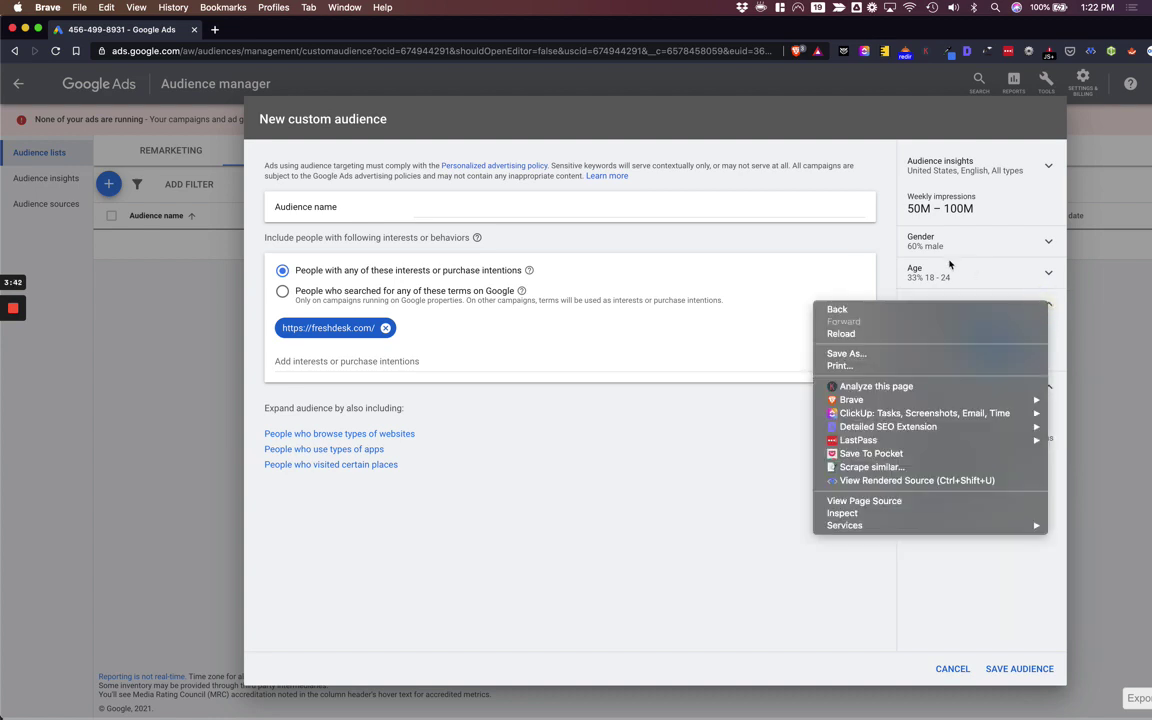
click(969, 424)
click(1048, 390)
click(1048, 390)
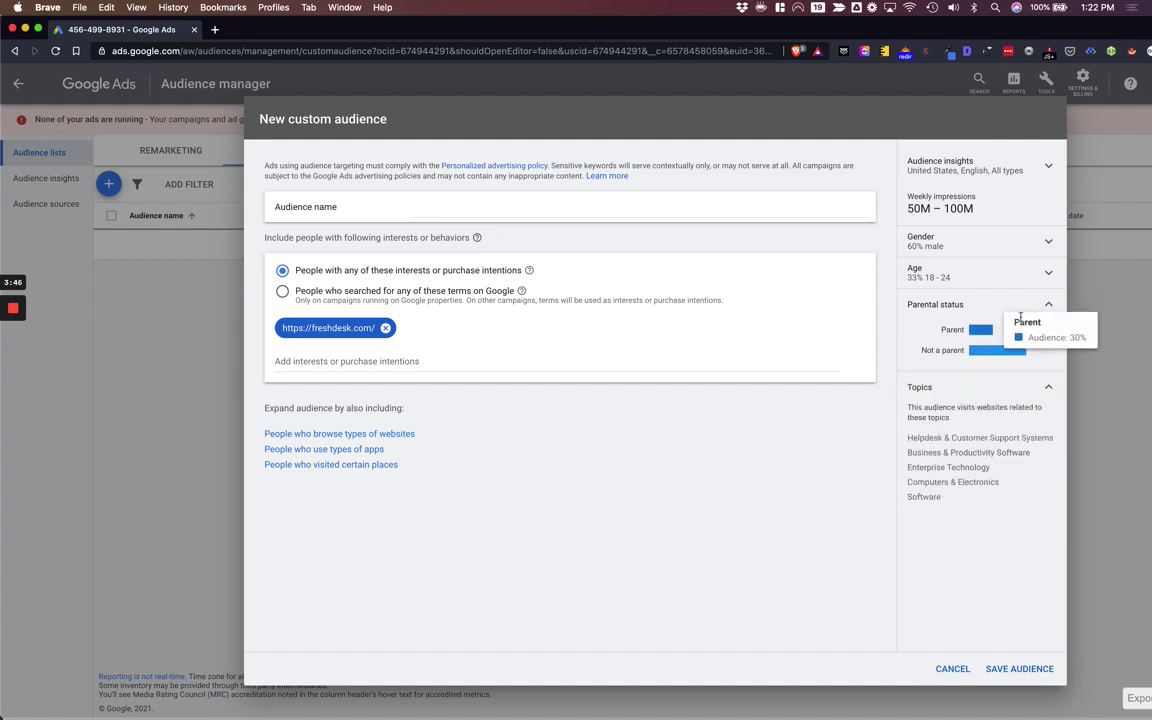
click(1049, 306)
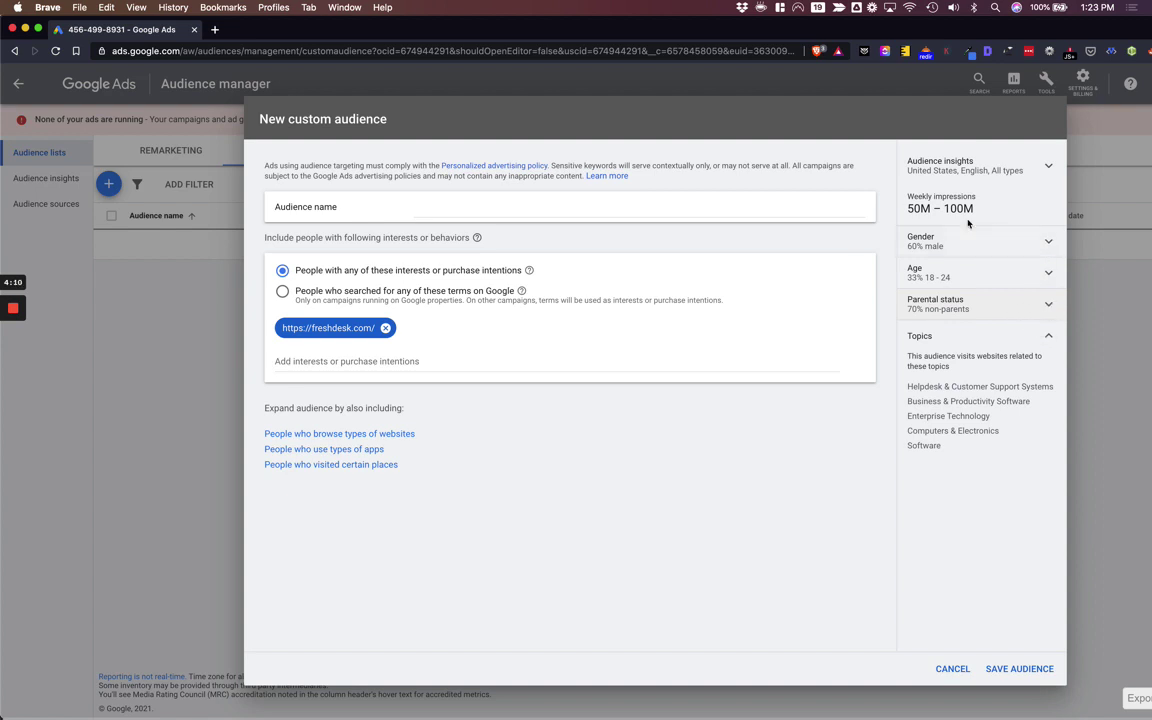
Go through the Freshdesk audience's age, parental status, topics and gender sections once more, collapsing each one
click(1048, 278)
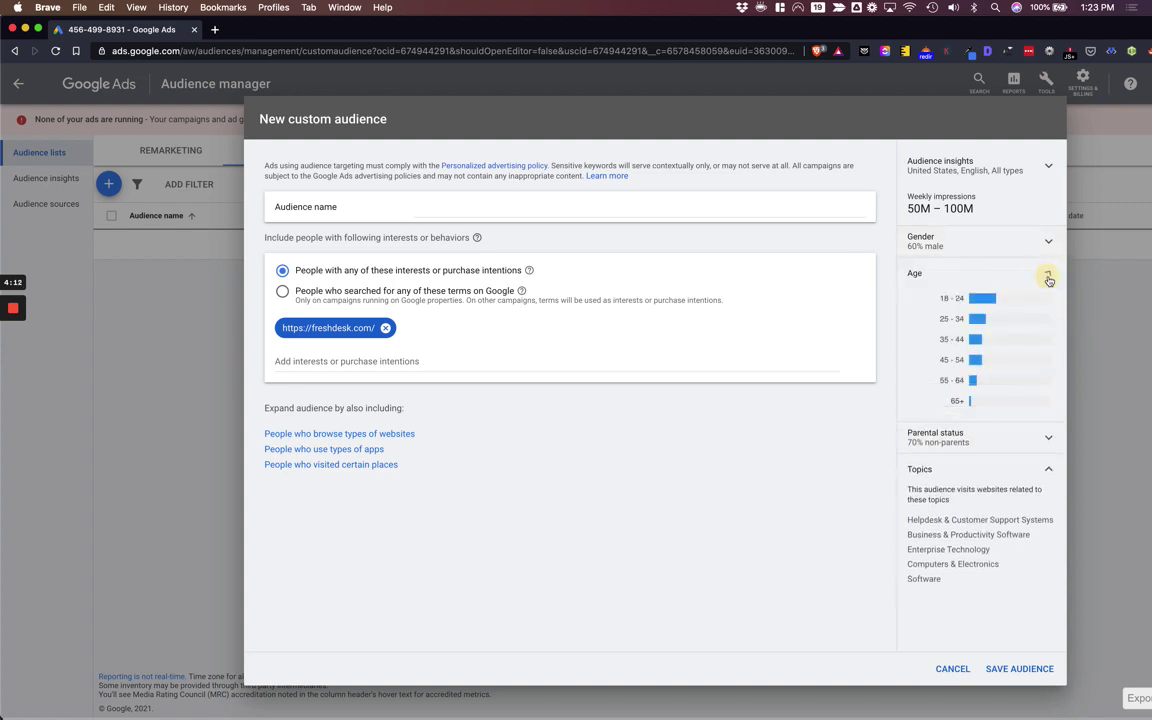
click(1048, 276)
click(1049, 301)
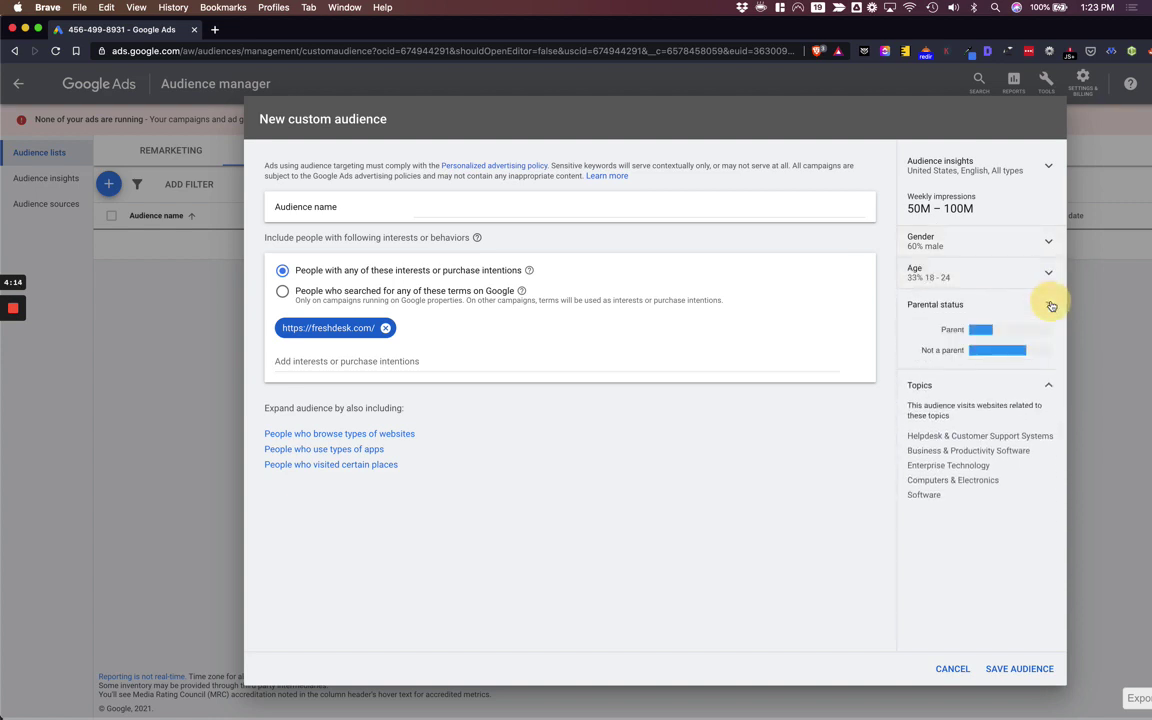
click(1048, 302)
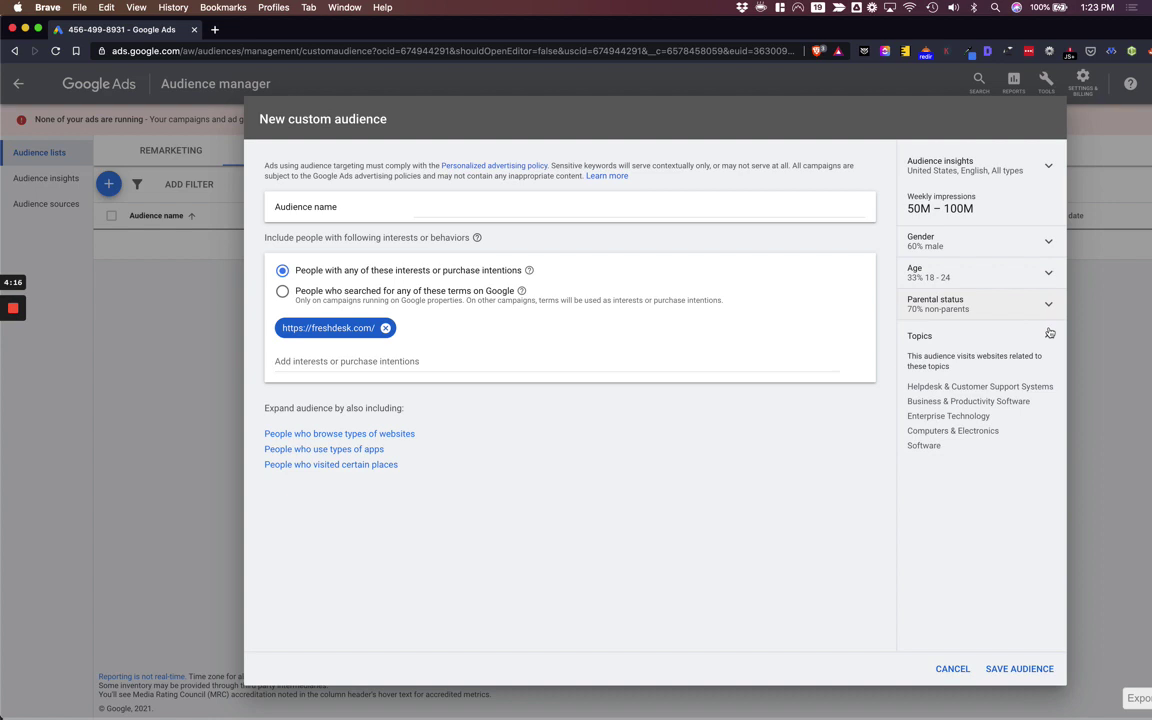
click(1049, 333)
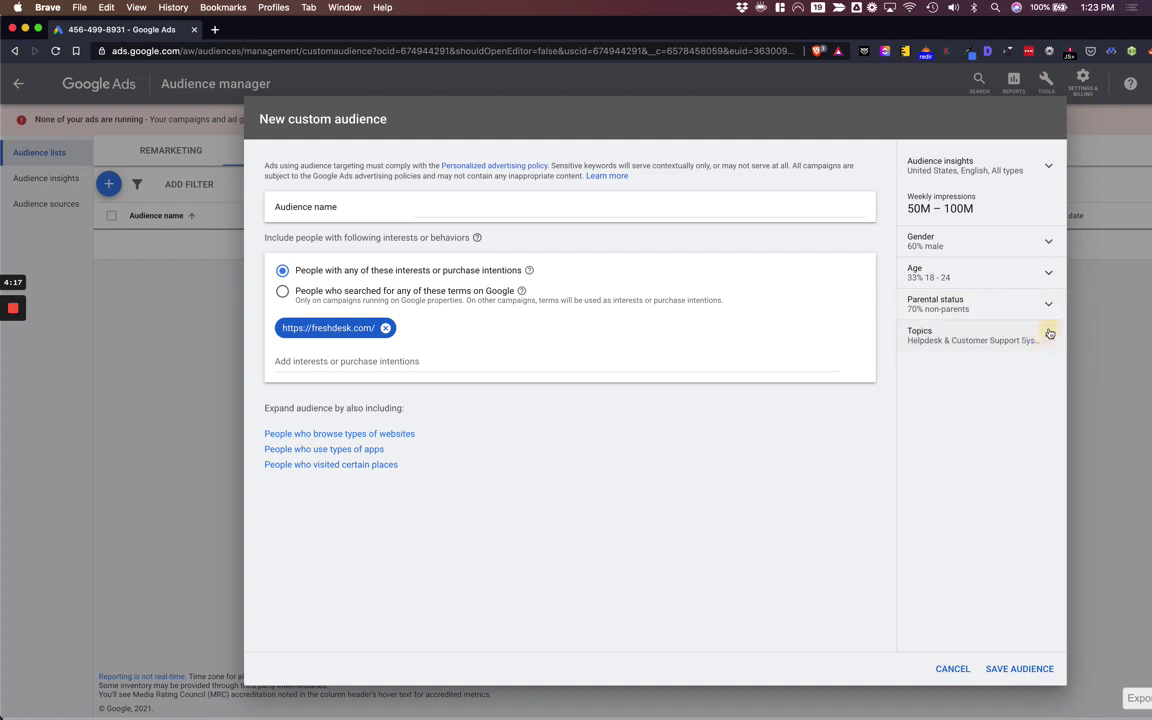
click(1049, 244)
click(1049, 243)
Switch to the browser window with the SEO course pages and look over the start of the internetmarketing.gold courses page
key(super+grave)
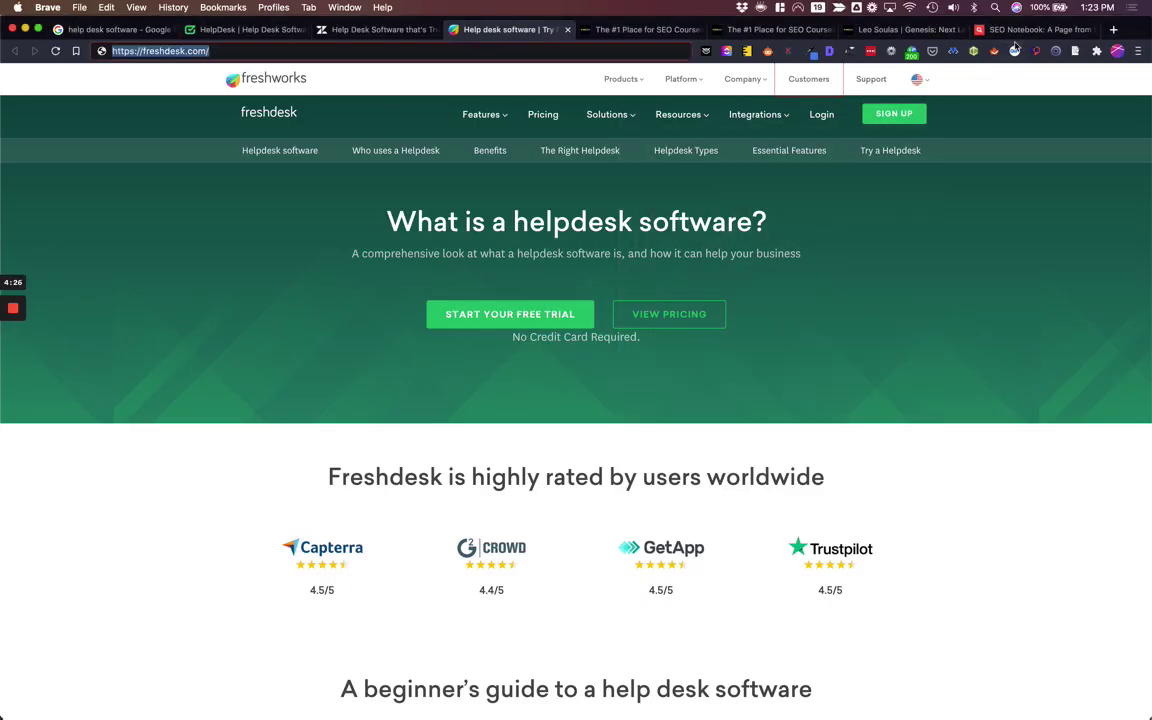
click(648, 30)
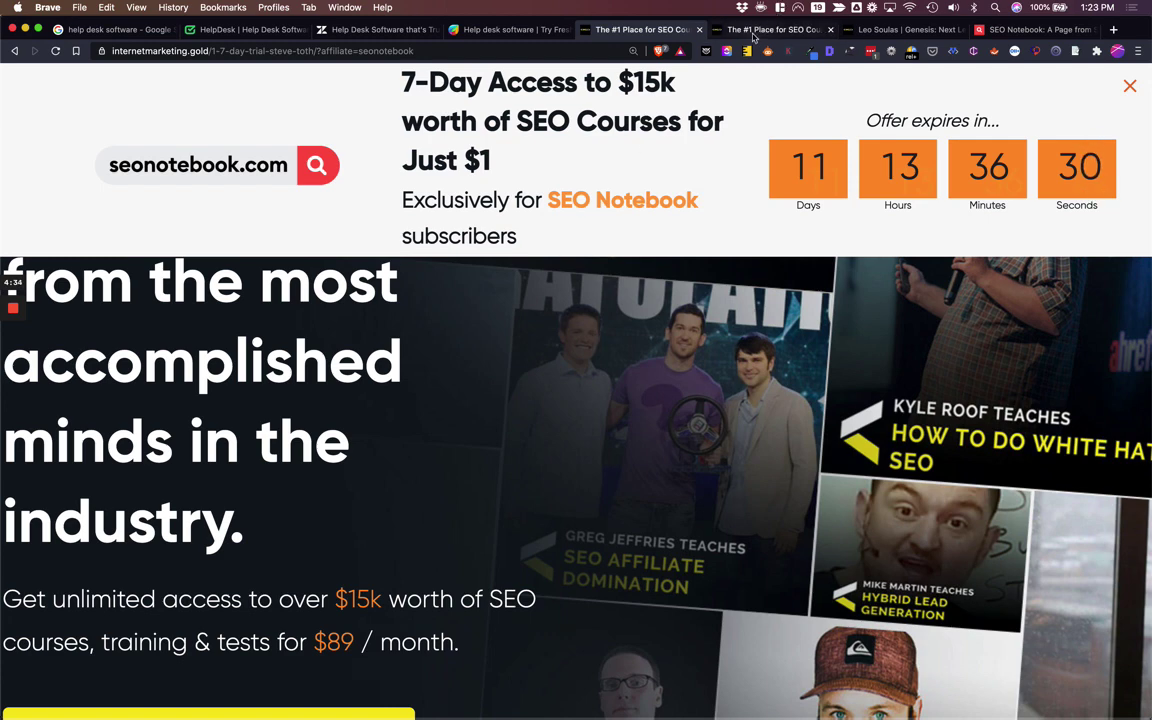
click(745, 29)
scroll(521, 290, down, 10)
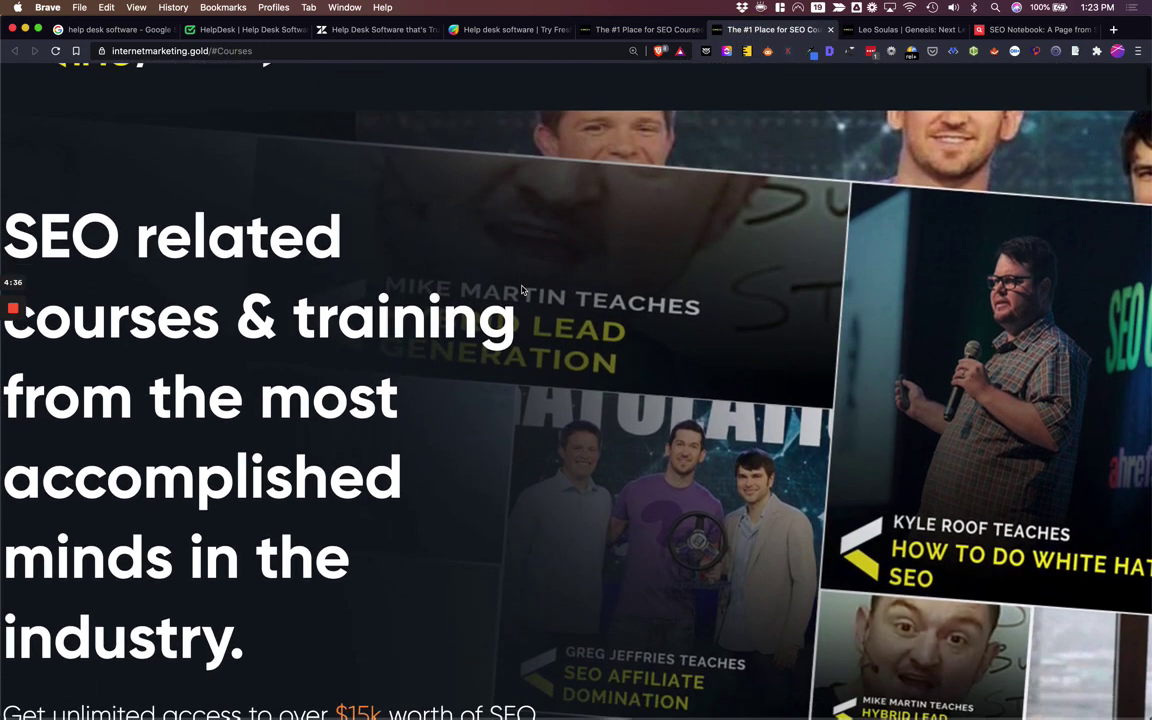
scroll(521, 290, down, 3)
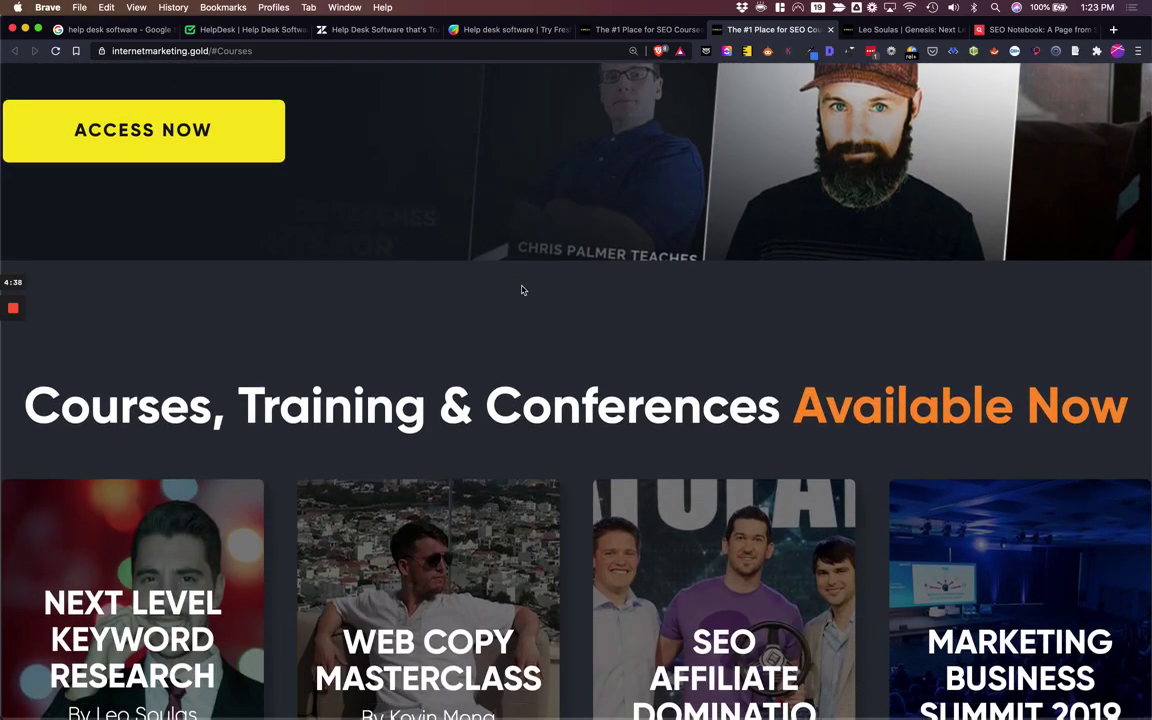
scroll(522, 288, up, 3)
scroll(600, 290, up, 1)
scroll(855, 297, up, 5)
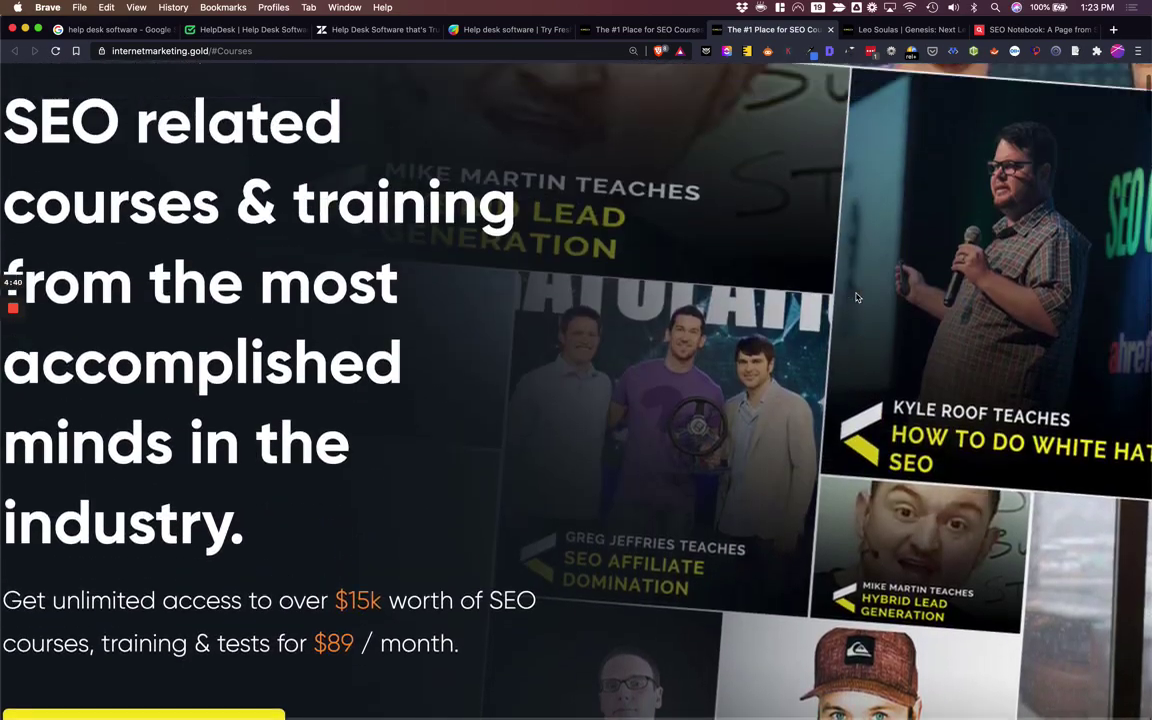
Browse the whole catalogue of available SEO courses and conferences, then return to the start of the page
scroll(855, 297, down, 10)
scroll(855, 297, down, 2)
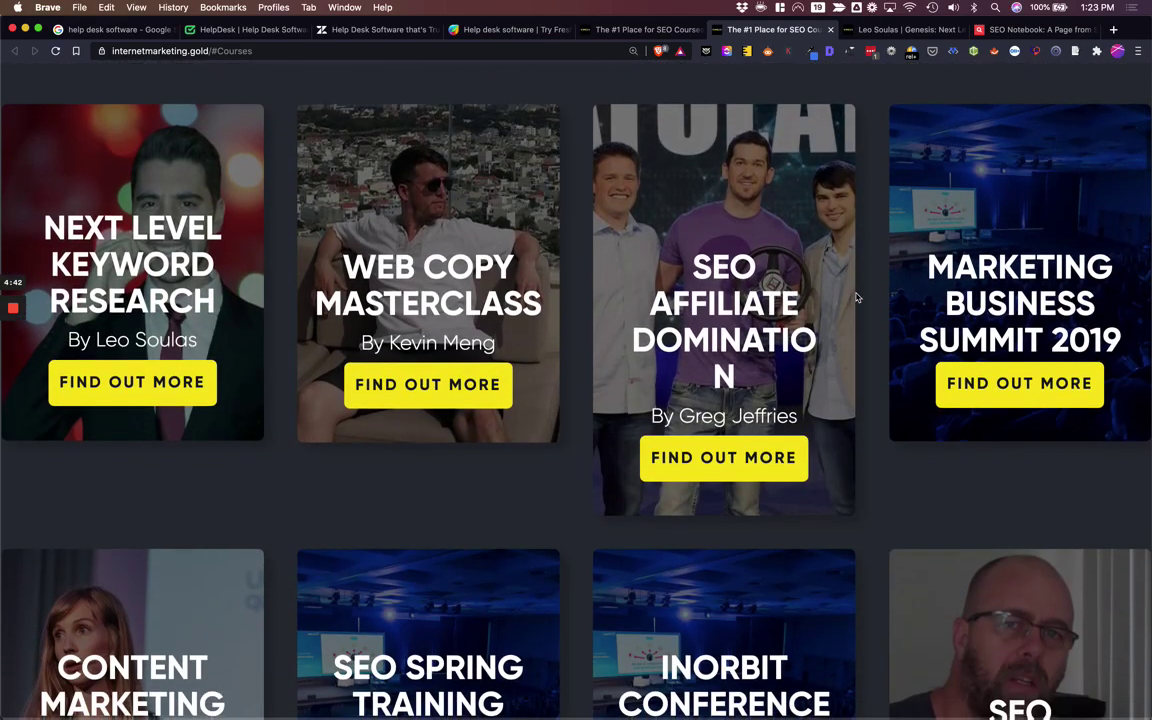
scroll(538, 317, down, 10)
scroll(540, 321, up, 3)
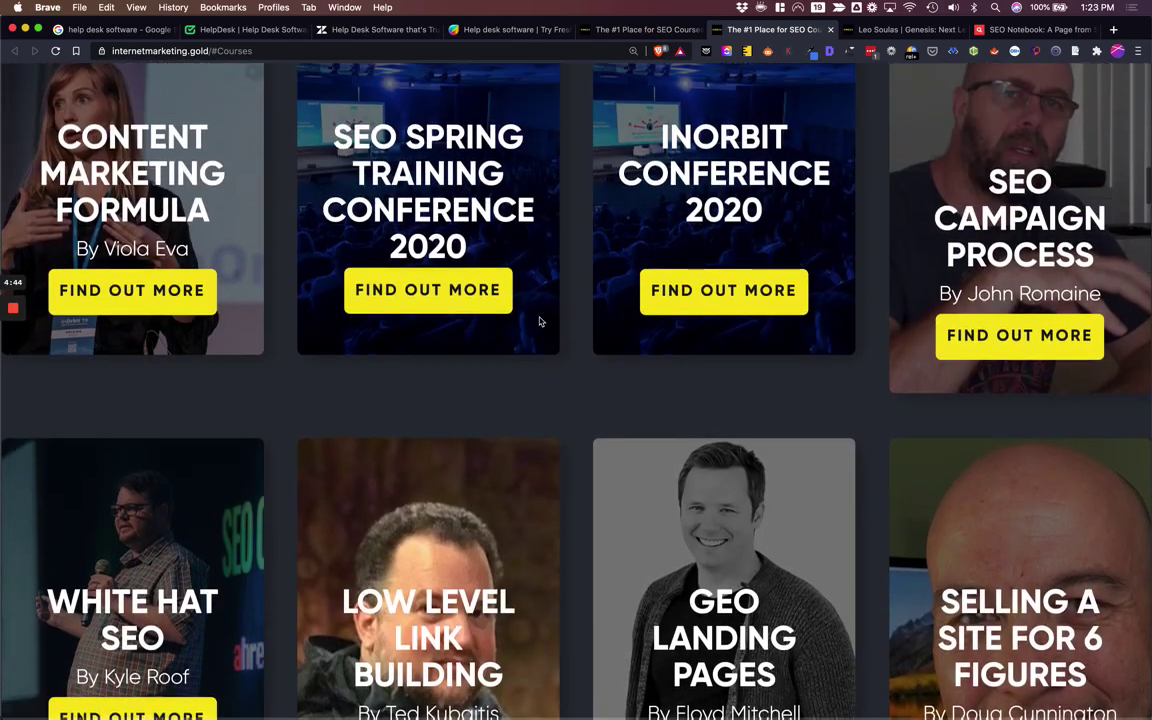
scroll(540, 321, down, 4)
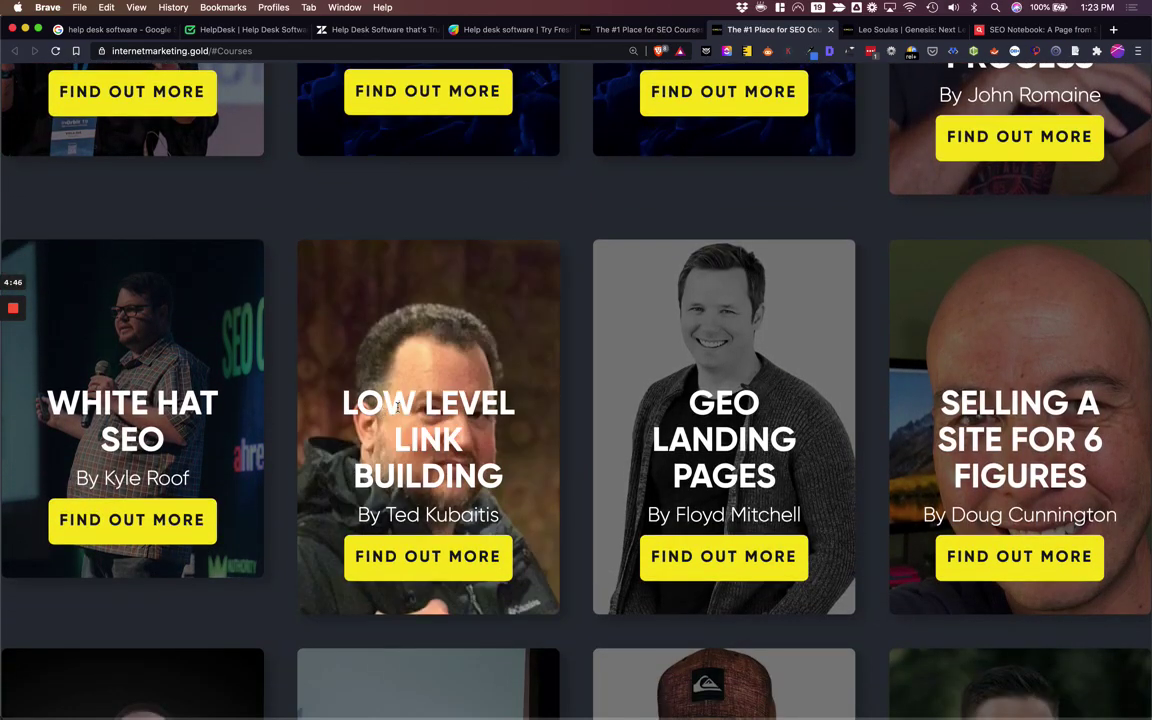
scroll(398, 405, down, 2)
scroll(1006, 427, down, 8)
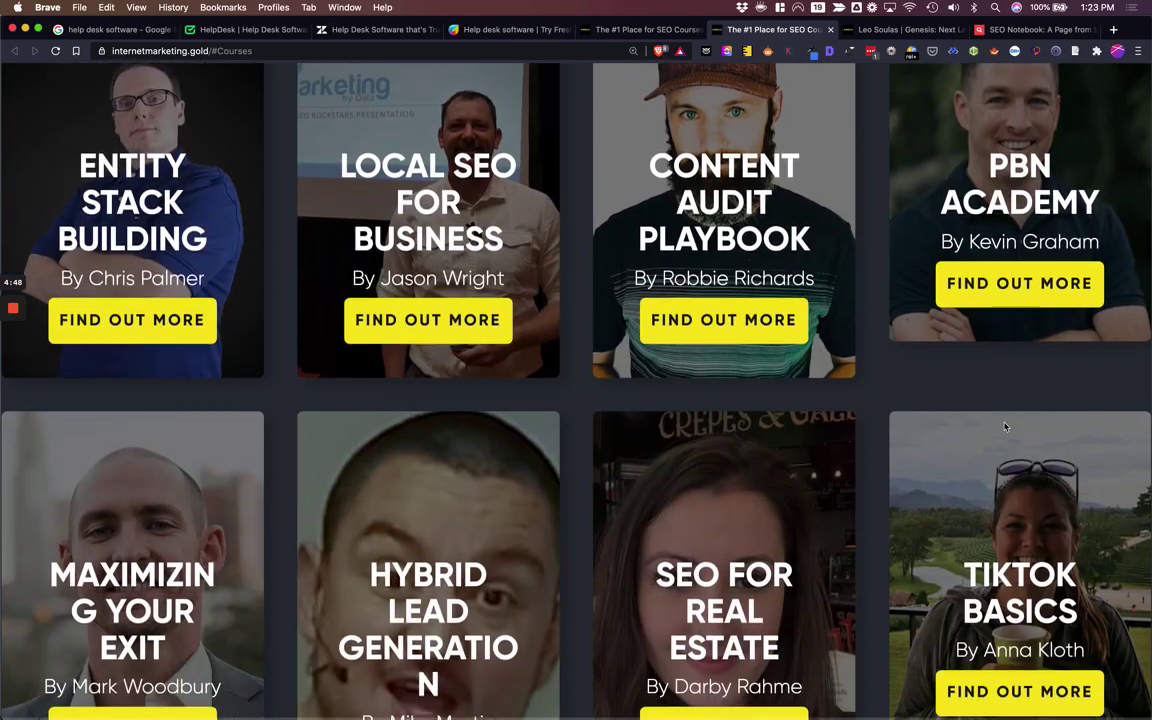
scroll(1006, 427, down, 9)
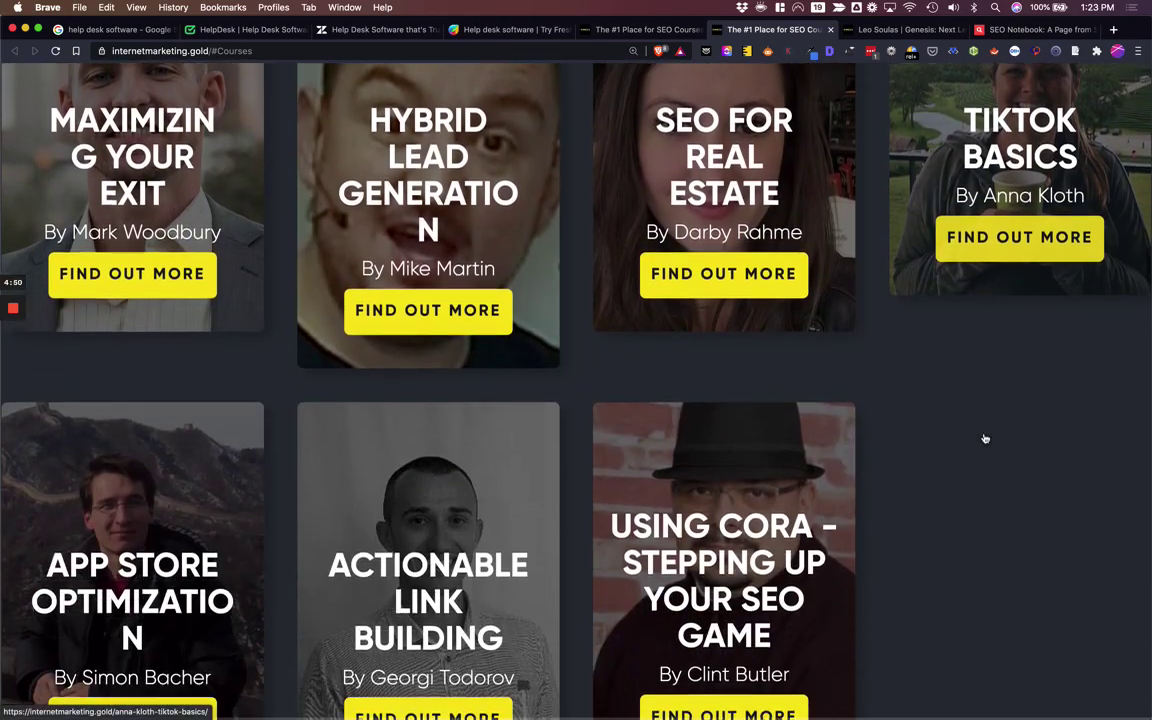
scroll(985, 438, down, 2)
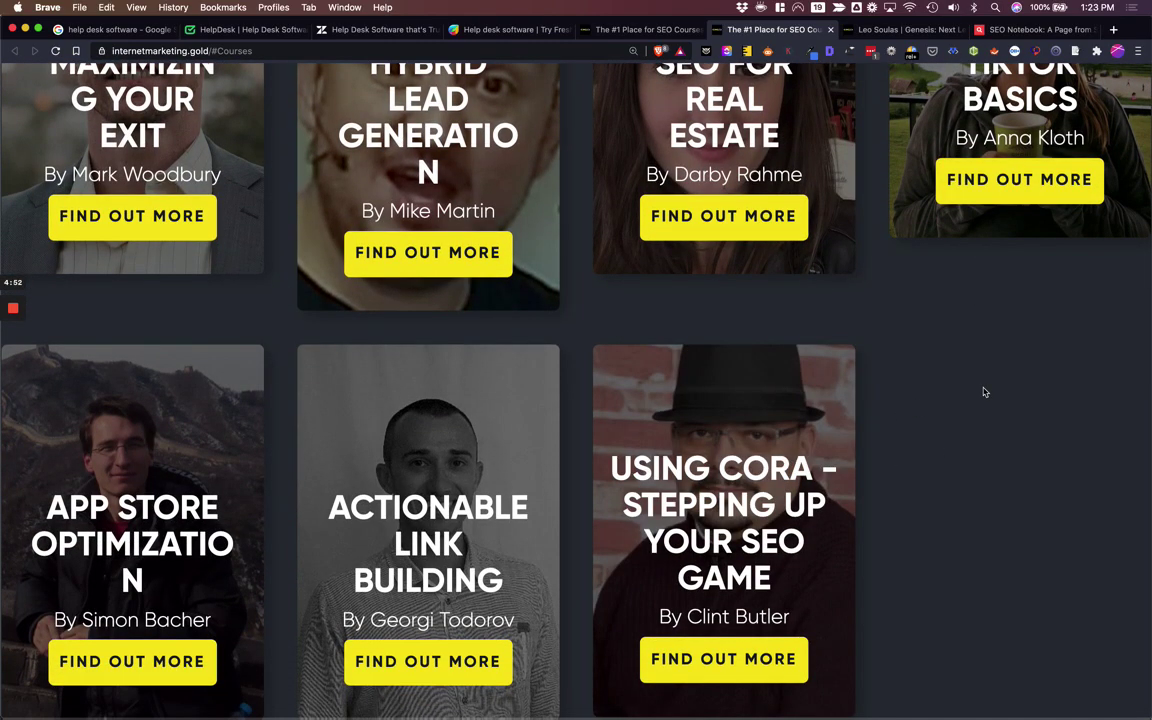
scroll(984, 392, up, 1)
scroll(984, 392, down, 3)
scroll(984, 392, up, 20)
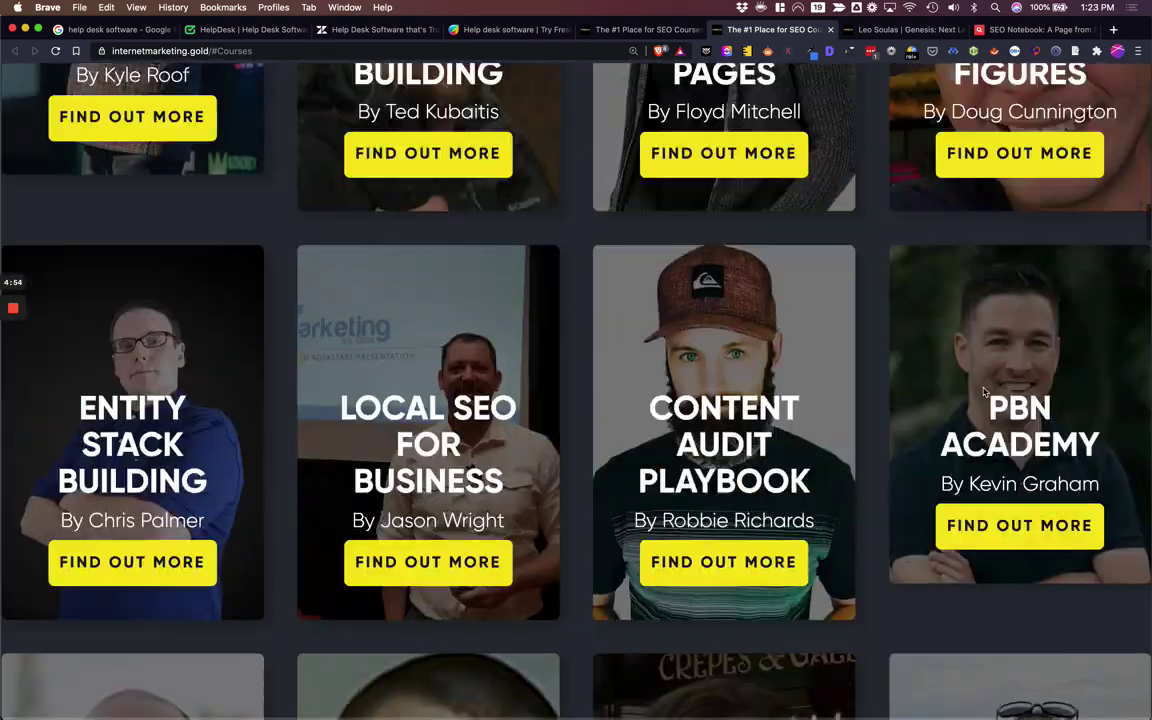
scroll(984, 390, up, 6)
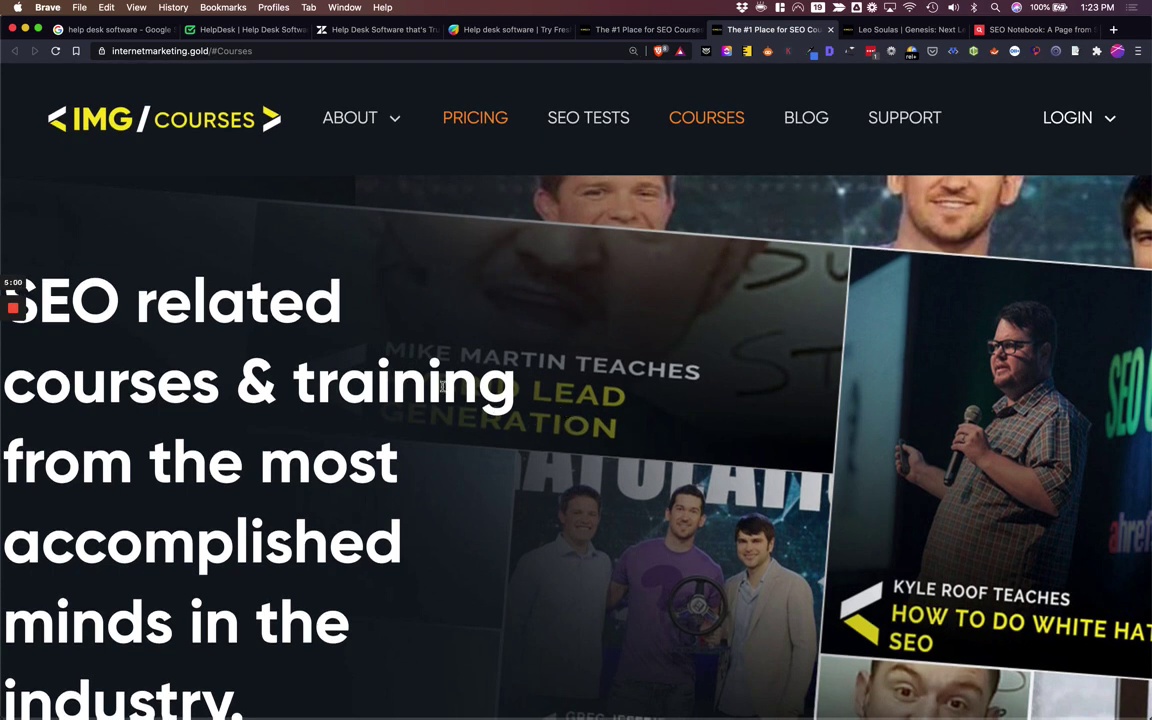
Highlight the "courses & training" line in the courses page heading while reading, then clear the selection
drag(515, 387, 53, 386)
click(53, 386)
click(237, 373)
scroll(532, 262, down, 2)
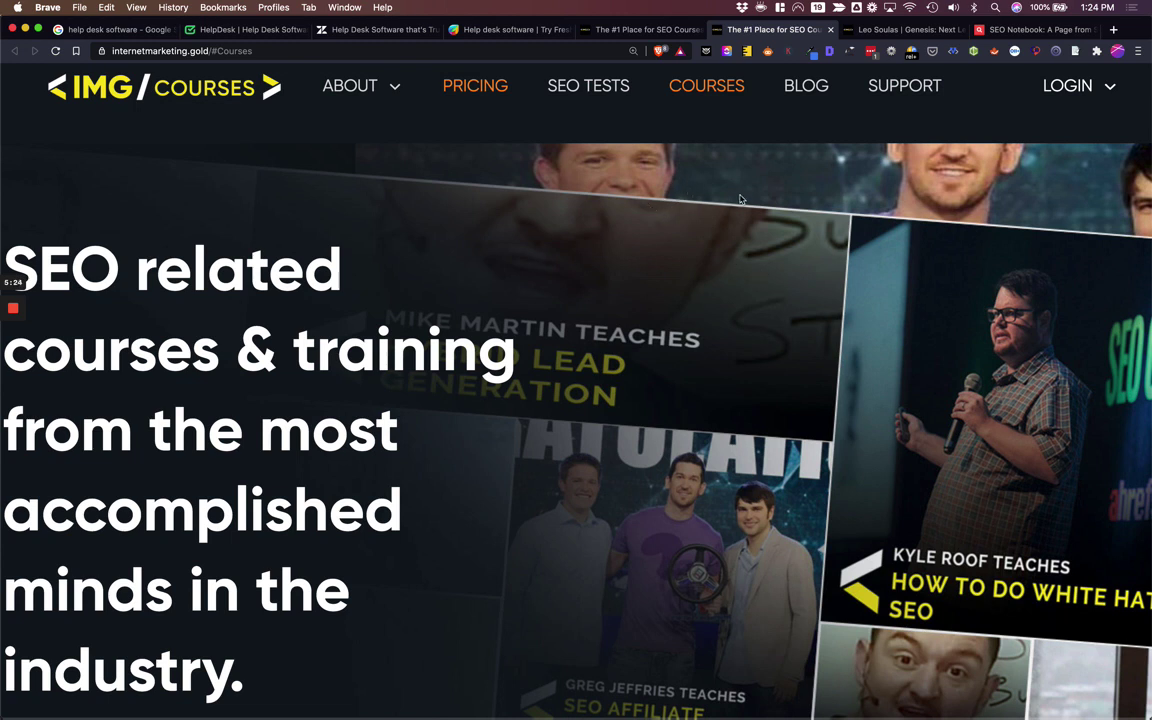
Review the 7-day $1 trial offer page for SEO Notebook subscribers, including its included courses
click(600, 29)
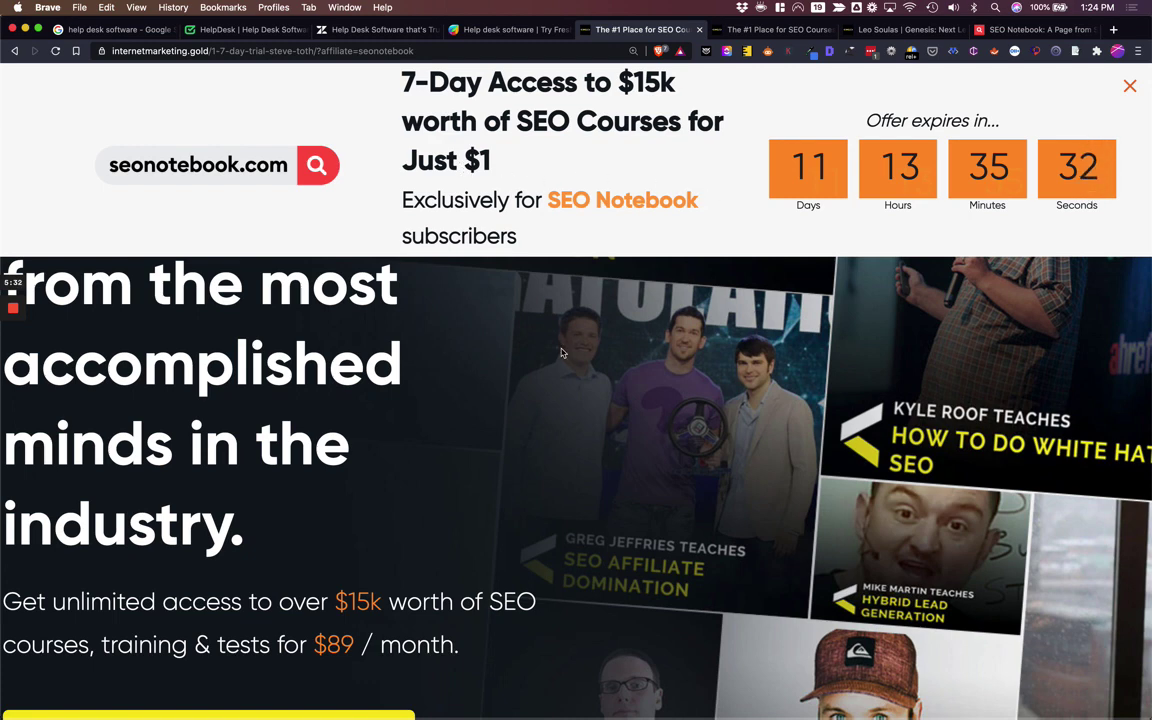
scroll(561, 355, up, 5)
scroll(561, 355, up, 3)
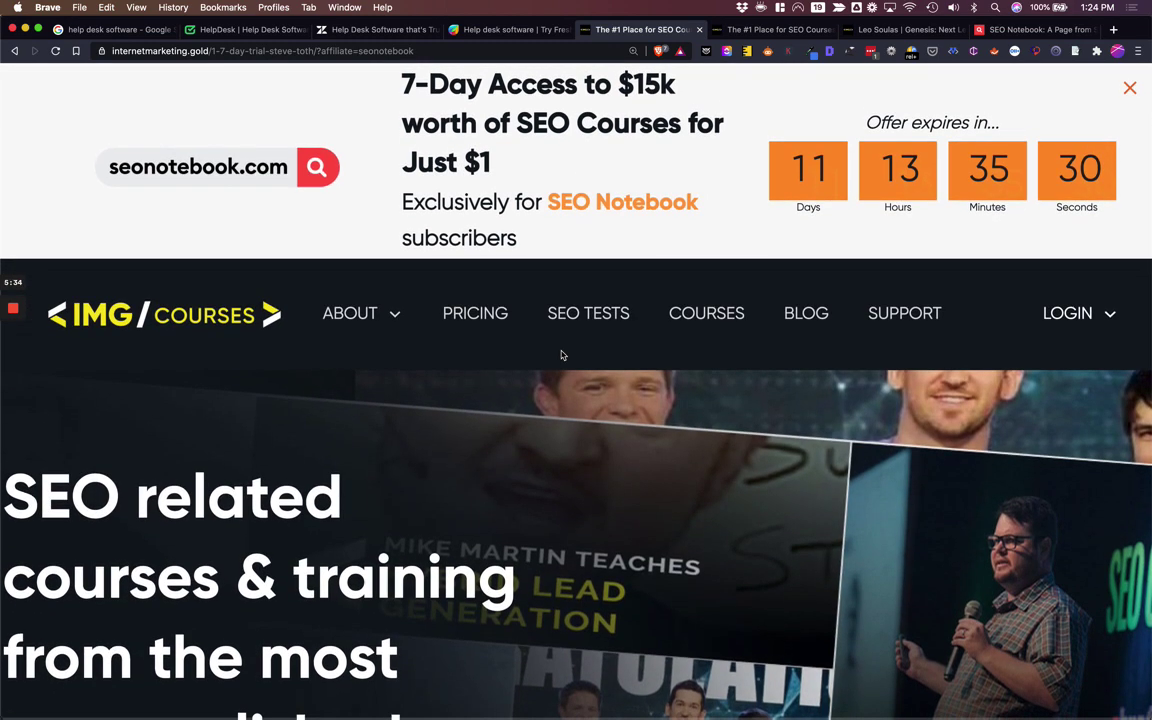
scroll(341, 446, down, 10)
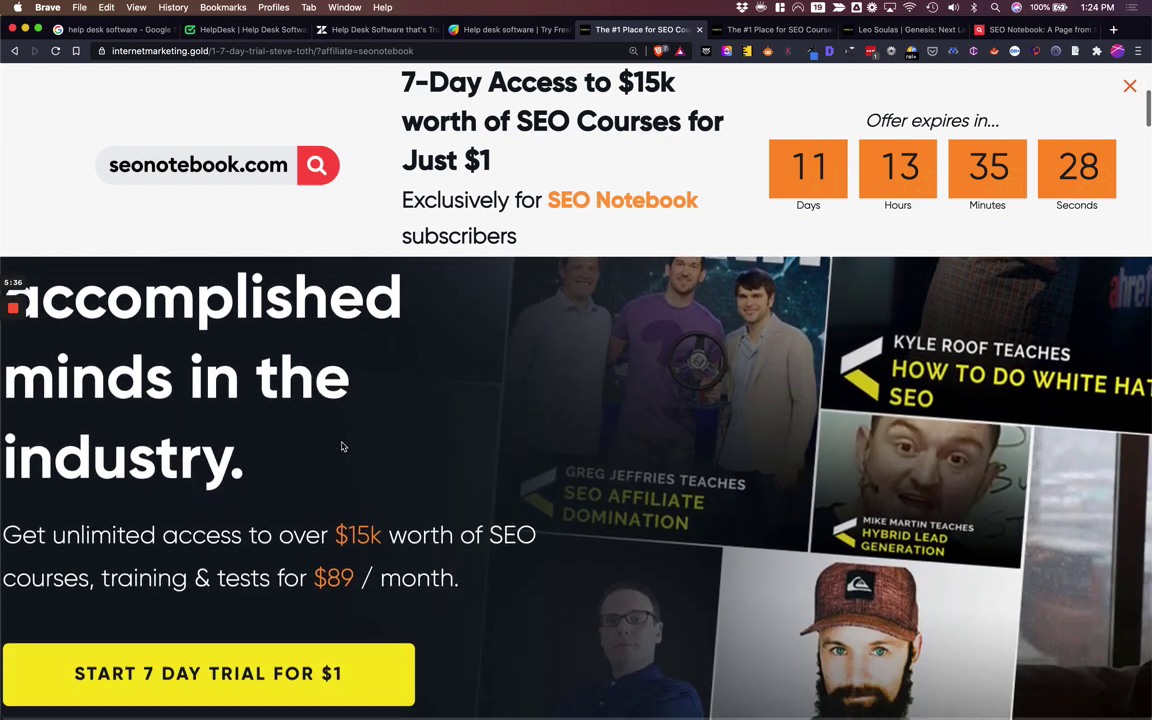
scroll(341, 446, down, 5)
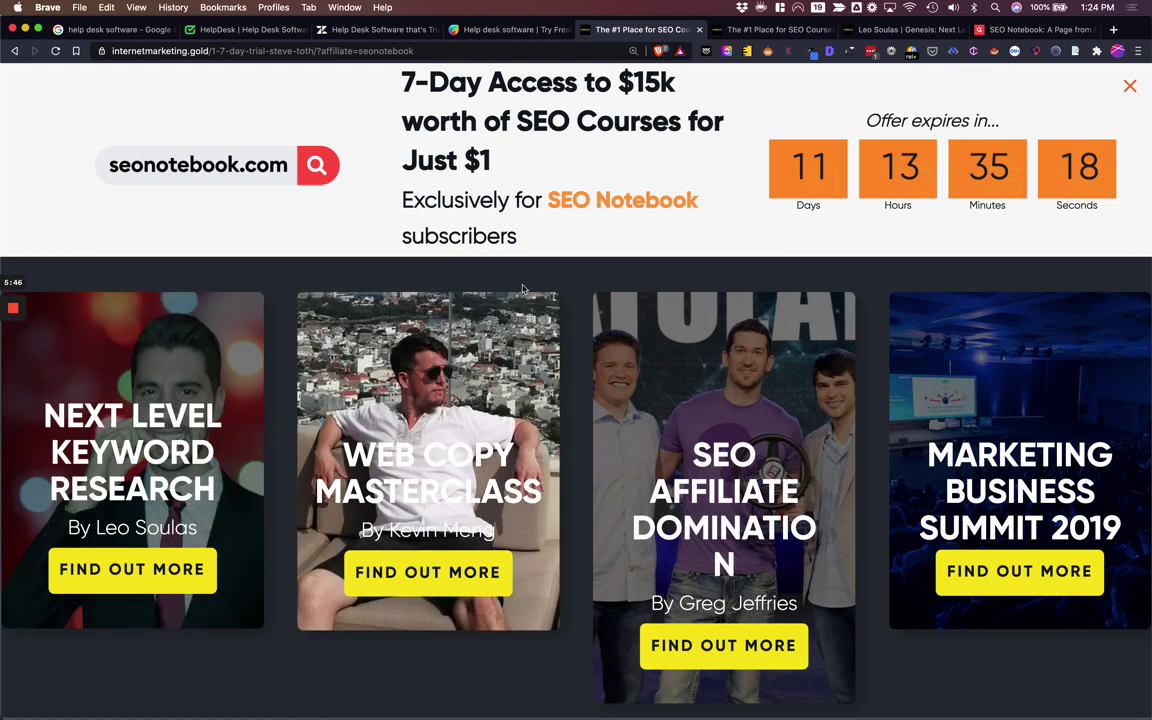
View the seonotebook.com subscription page and go back to the Google results for help desk software
click(1012, 29)
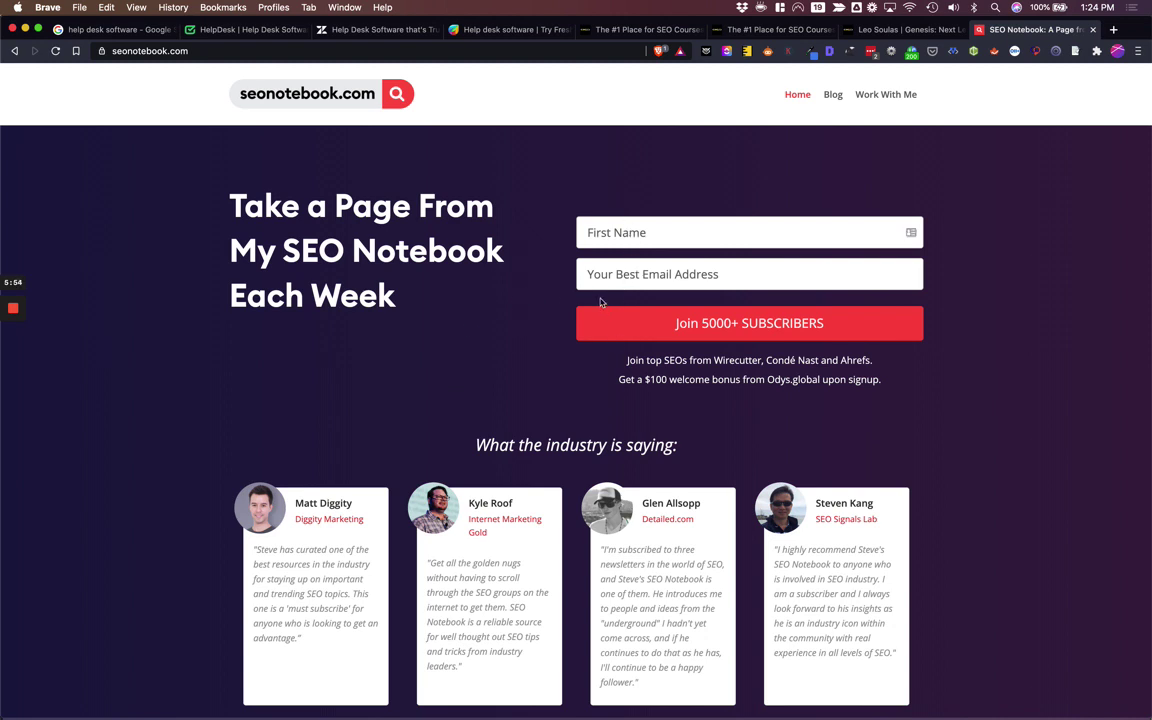
click(401, 308)
click(116, 31)
scroll(325, 255, up, 10)
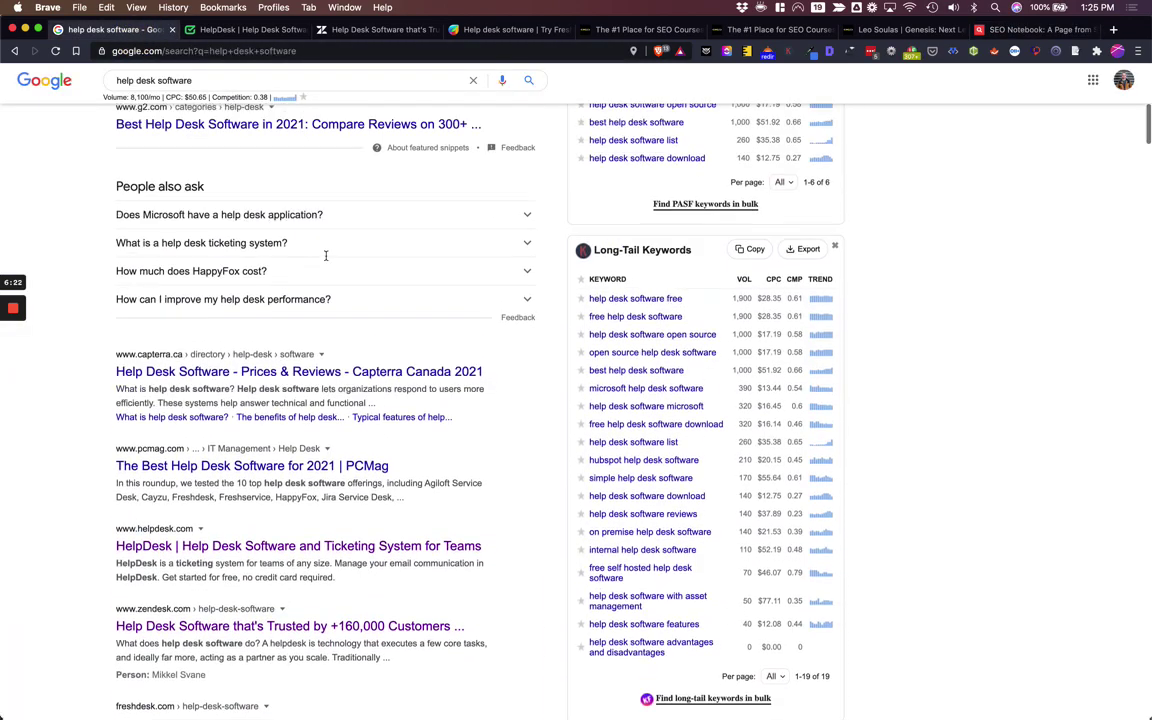